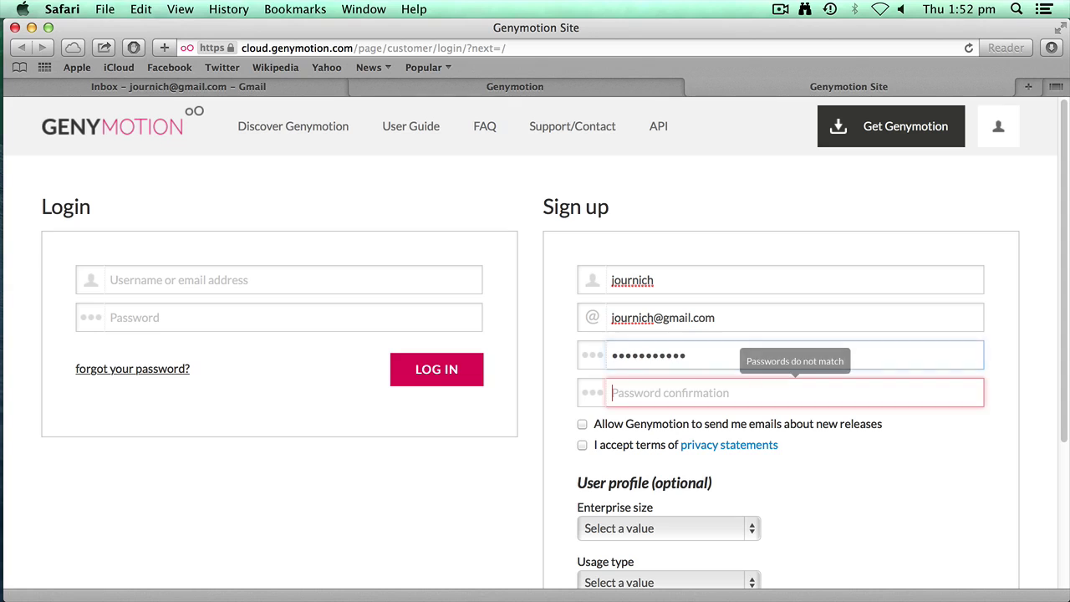
- Confirm the password, opt in to release e-mails and accept the privacy statement
text(•••••••)
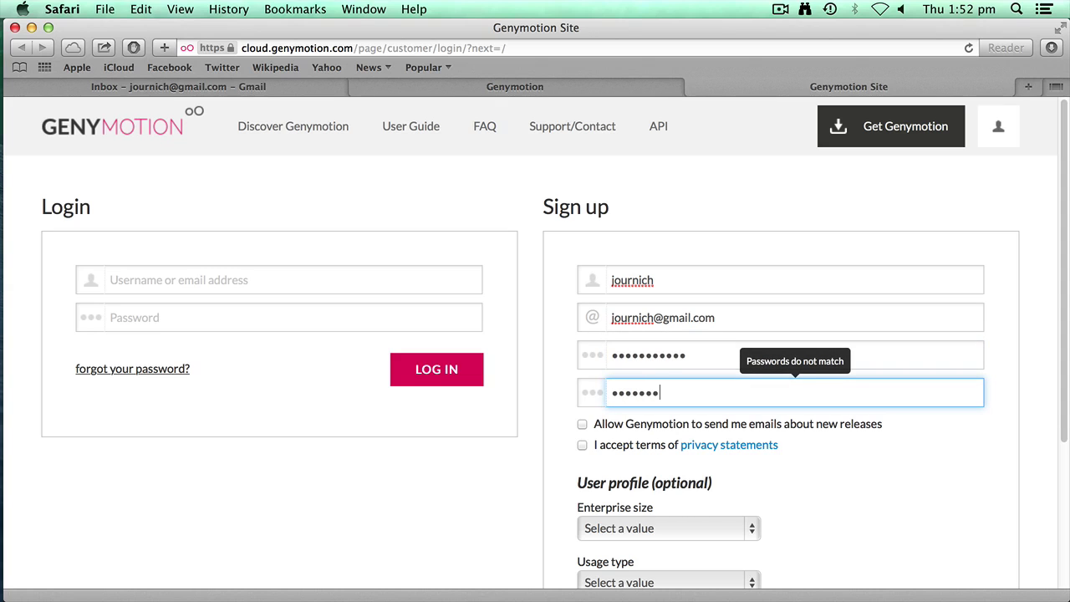
text(••••)
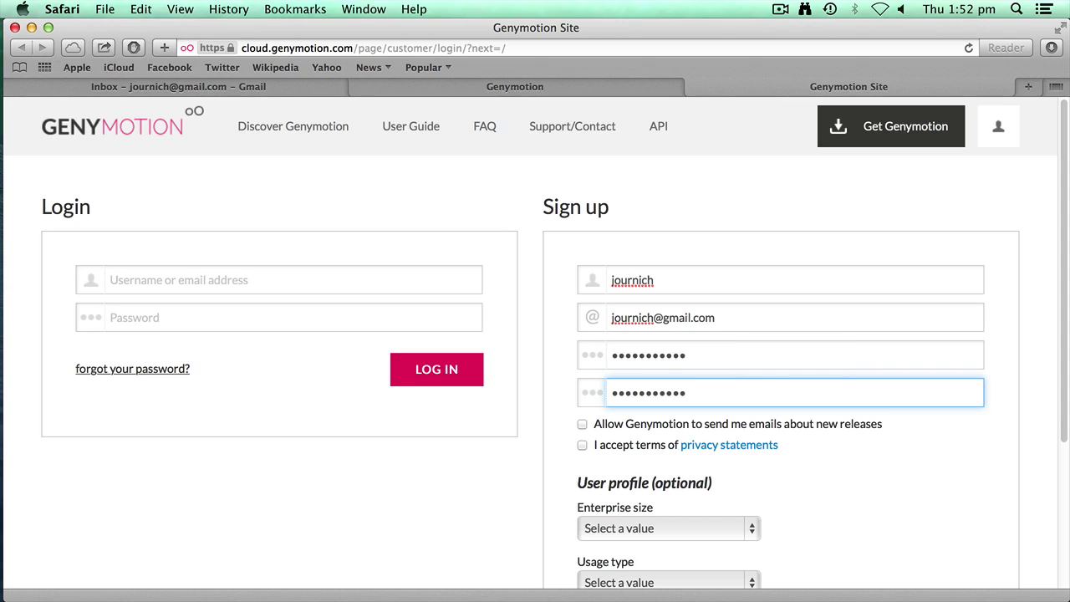
scroll(754, 264, down, 3)
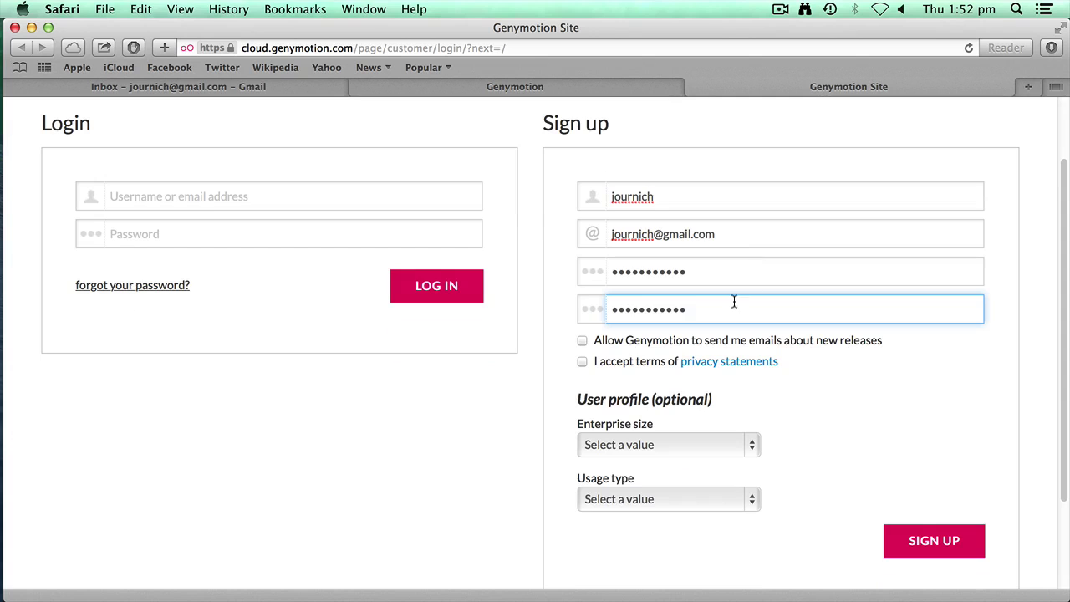
click(582, 342)
click(582, 362)
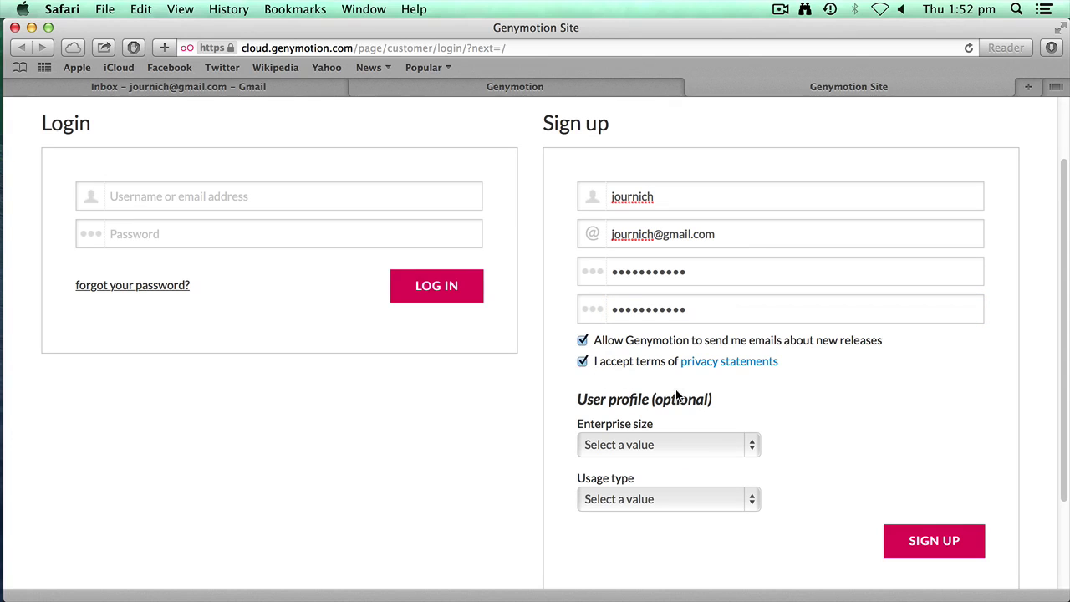
- Set enterprise size to Personal usage and usage type to Training, sign up, and never save the password
scroll(687, 402, down, 3)
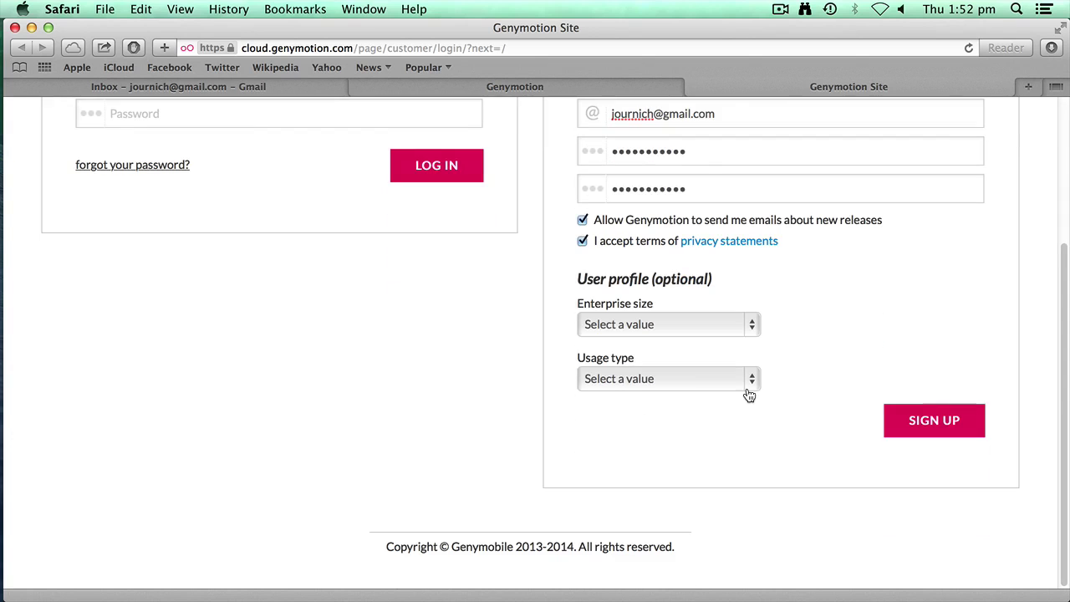
click(750, 336)
click(710, 342)
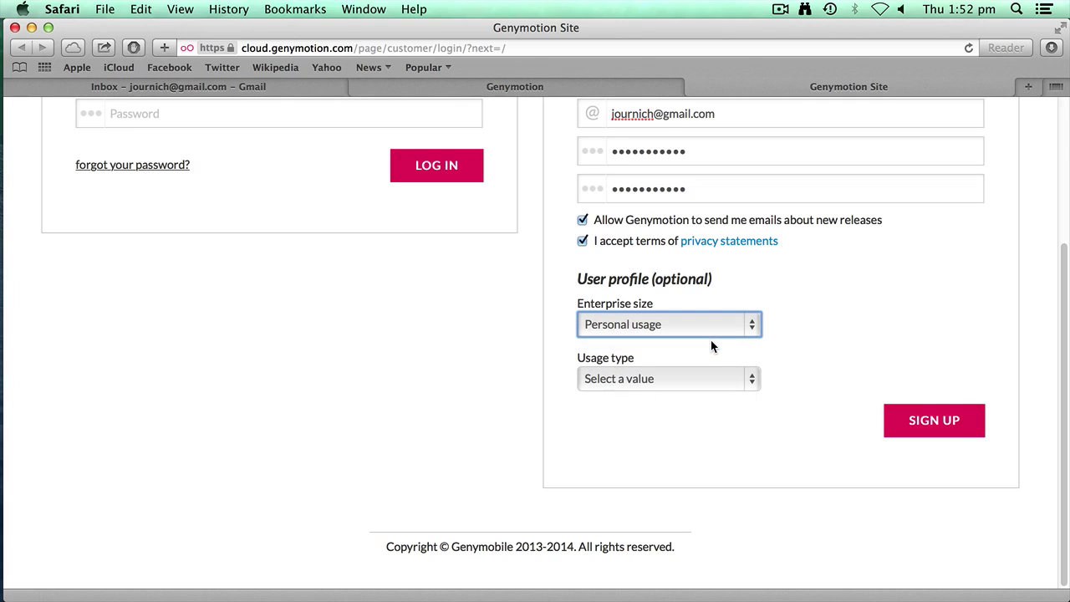
click(698, 376)
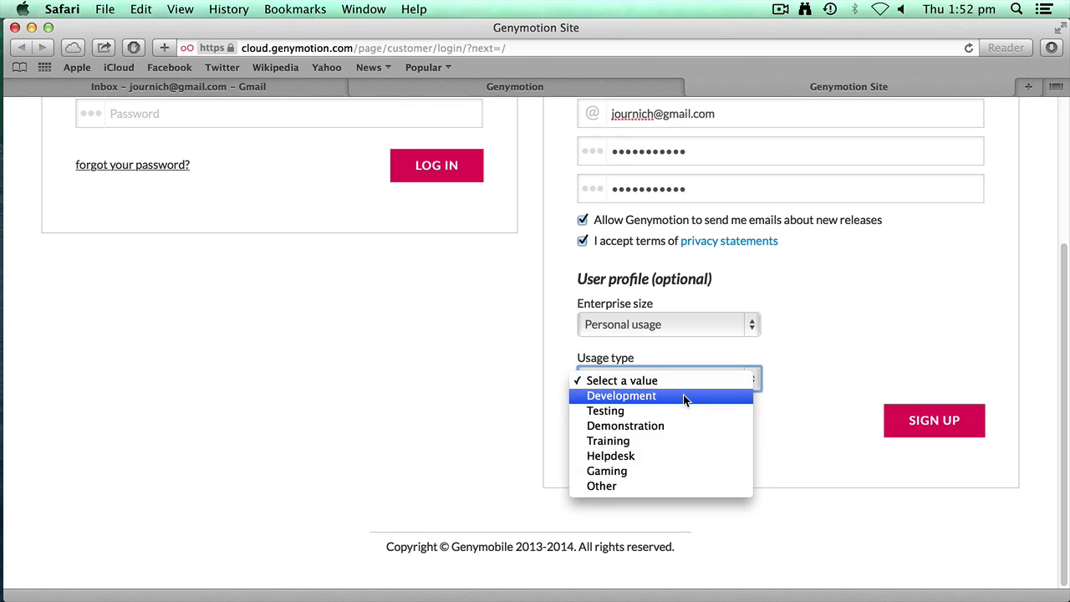
click(647, 442)
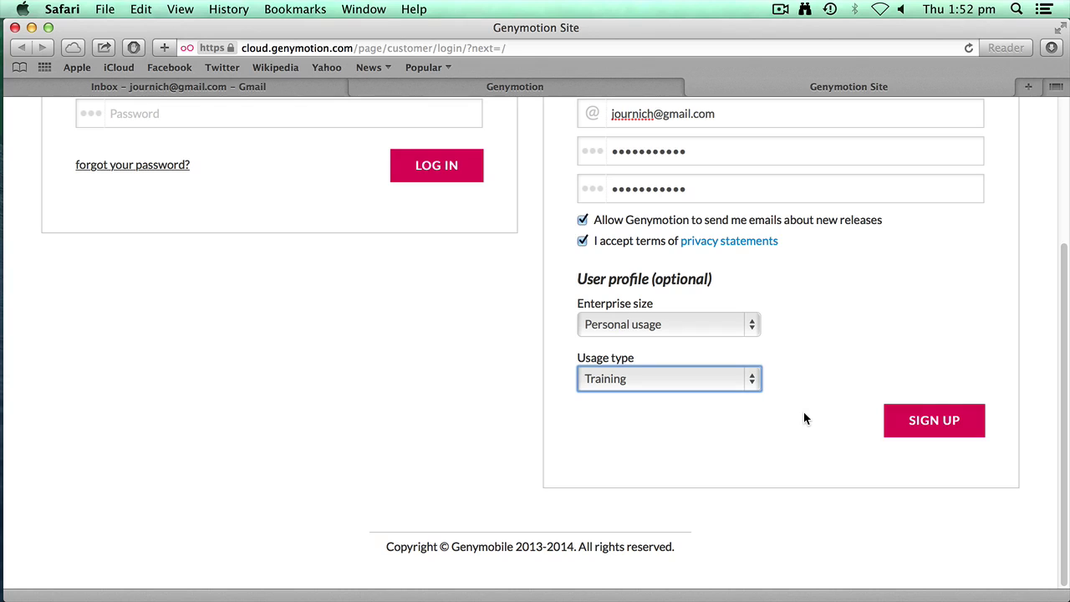
click(898, 425)
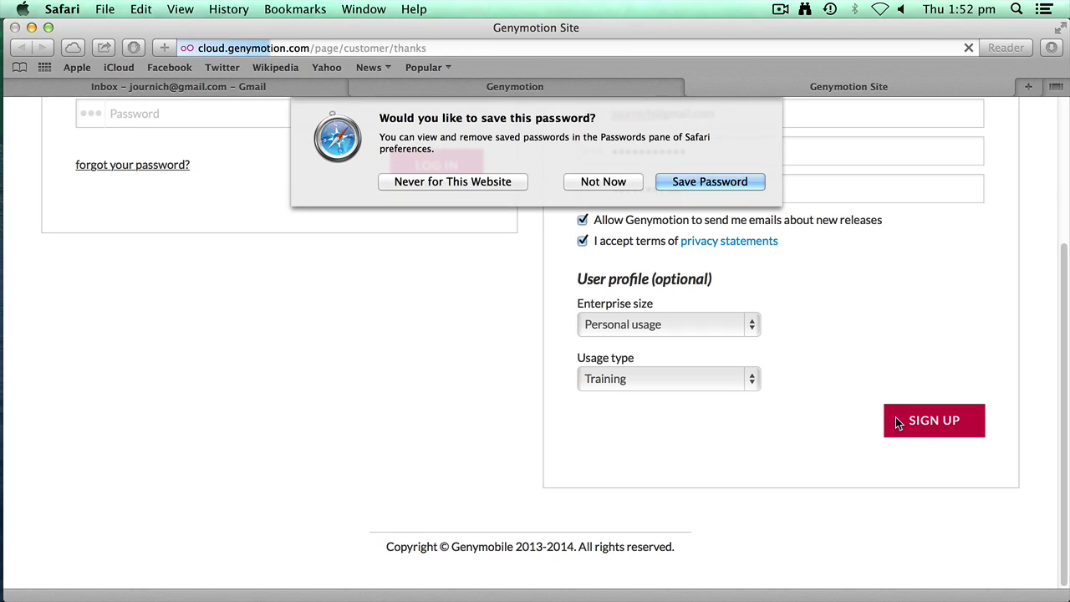
click(501, 183)
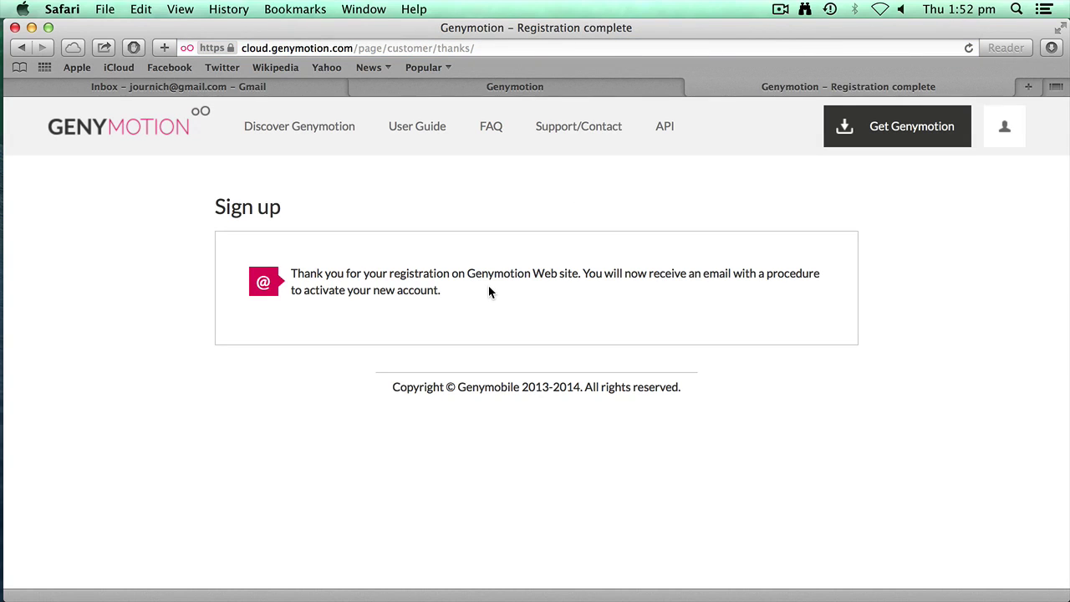
- Open the Welcome to Genymotion e-mail in Gmail and follow its activation link
click(182, 86)
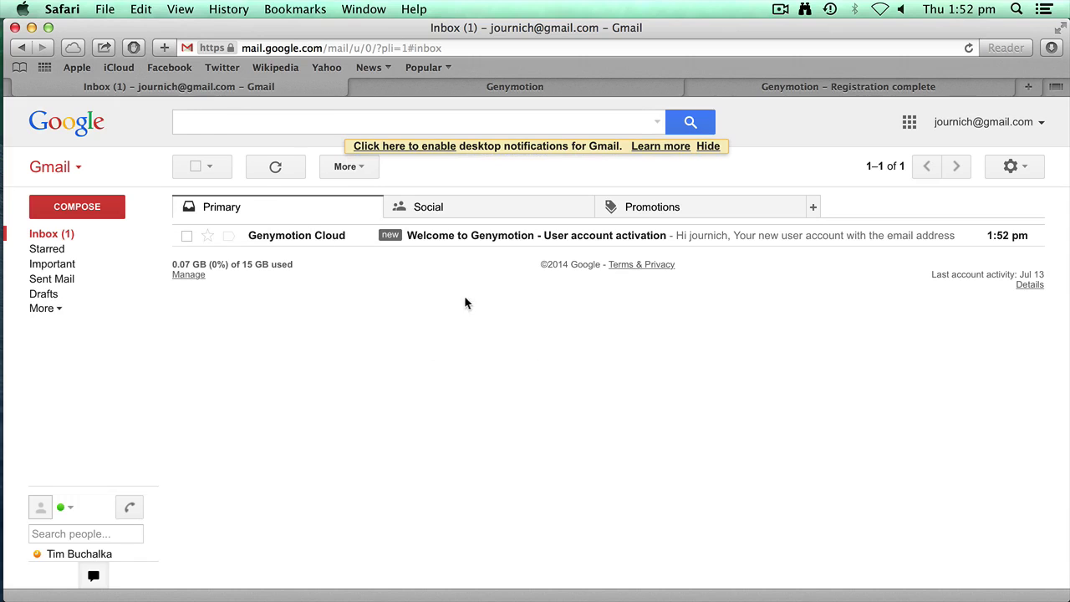
click(562, 237)
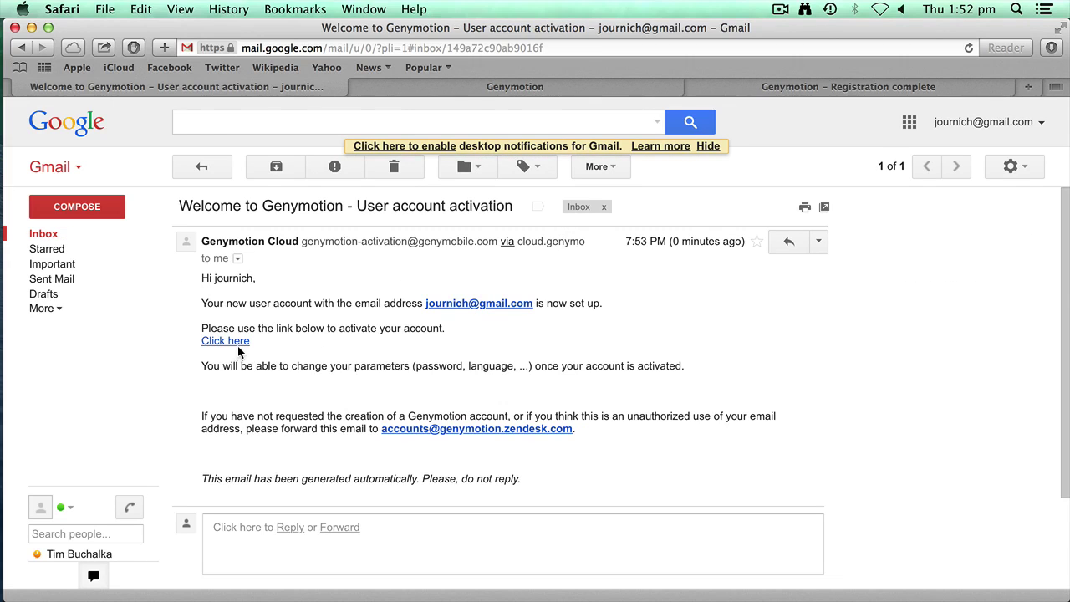
click(231, 347)
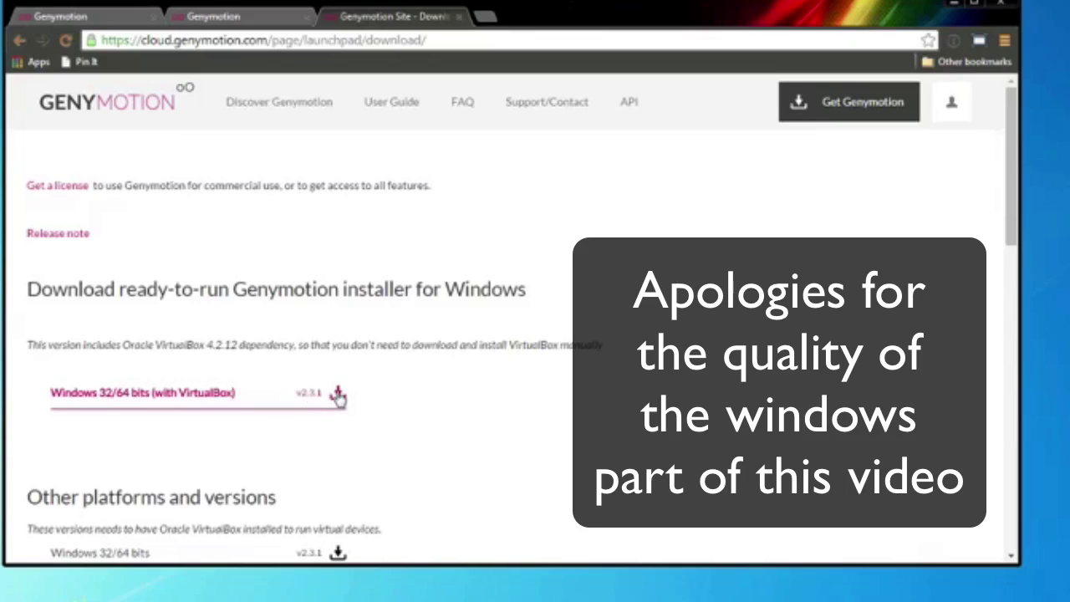
- Save the Windows 32/64 bits installer with VirtualBox to Downloads, then go to the User Guide
click(337, 394)
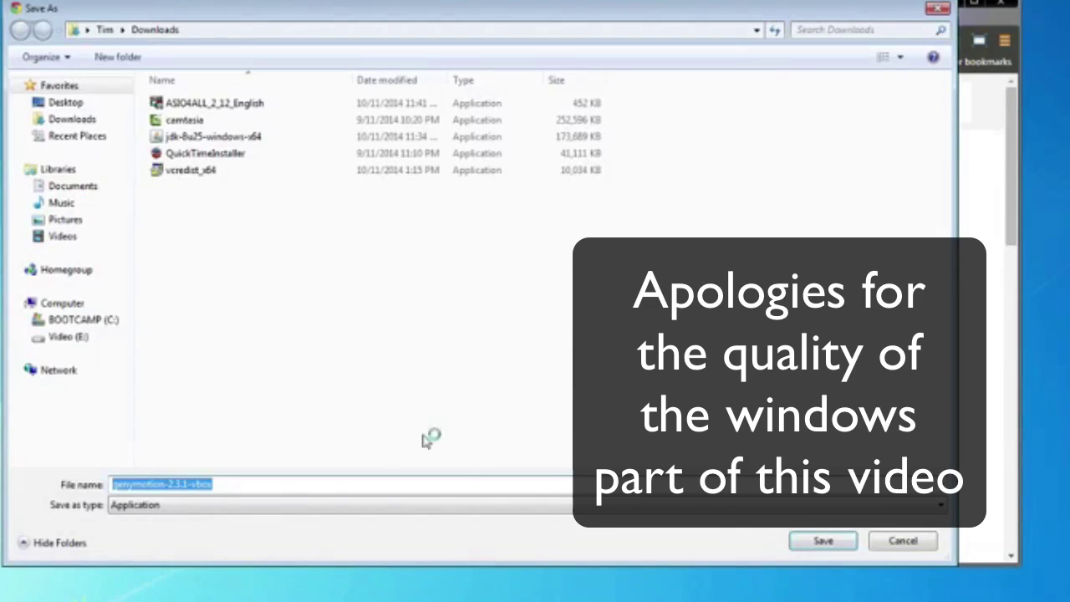
click(823, 541)
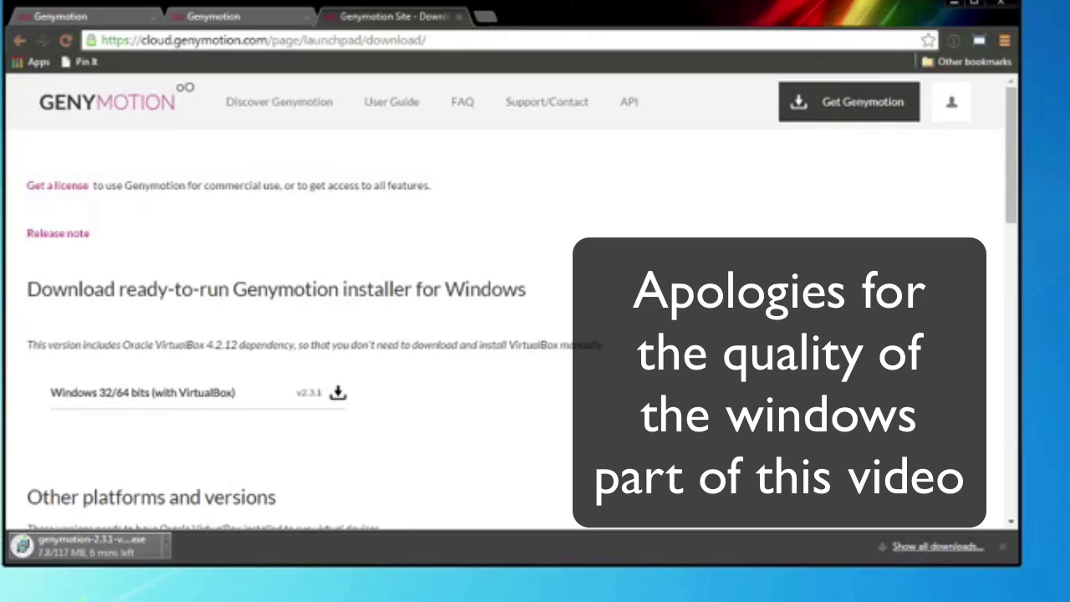
click(406, 107)
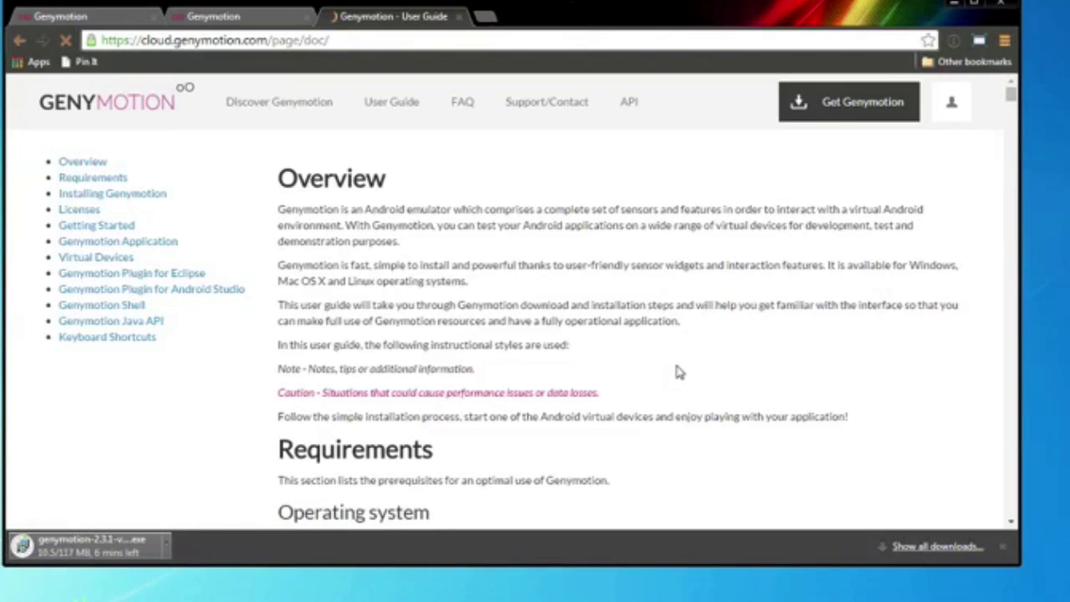
- Scroll the User Guide past Requirements to the Windows installation instructions
scroll(669, 374, down, 5)
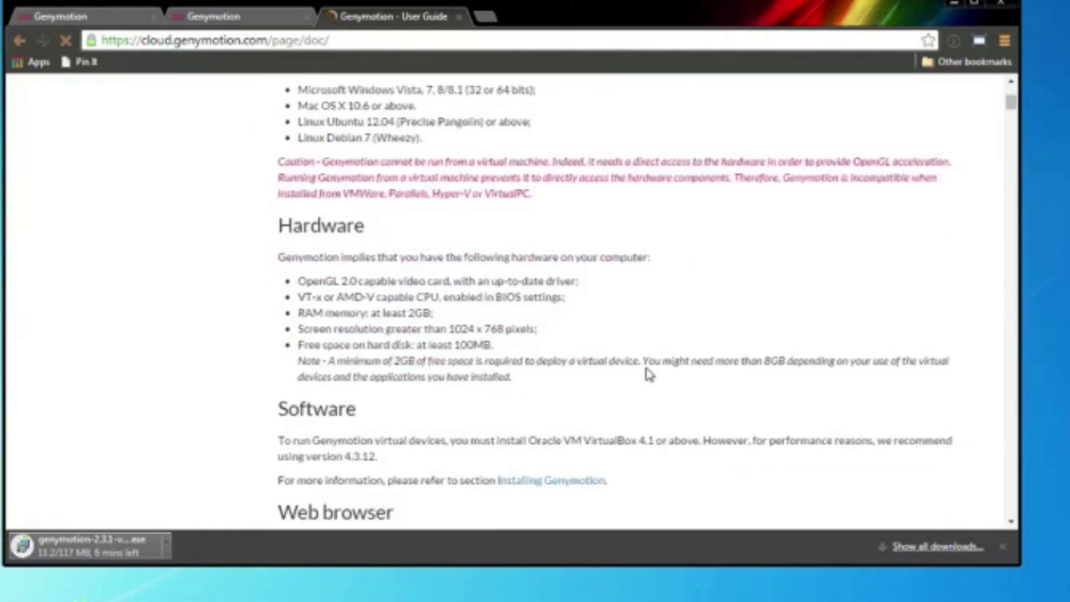
scroll(647, 373, down, 1)
scroll(647, 370, up, 2)
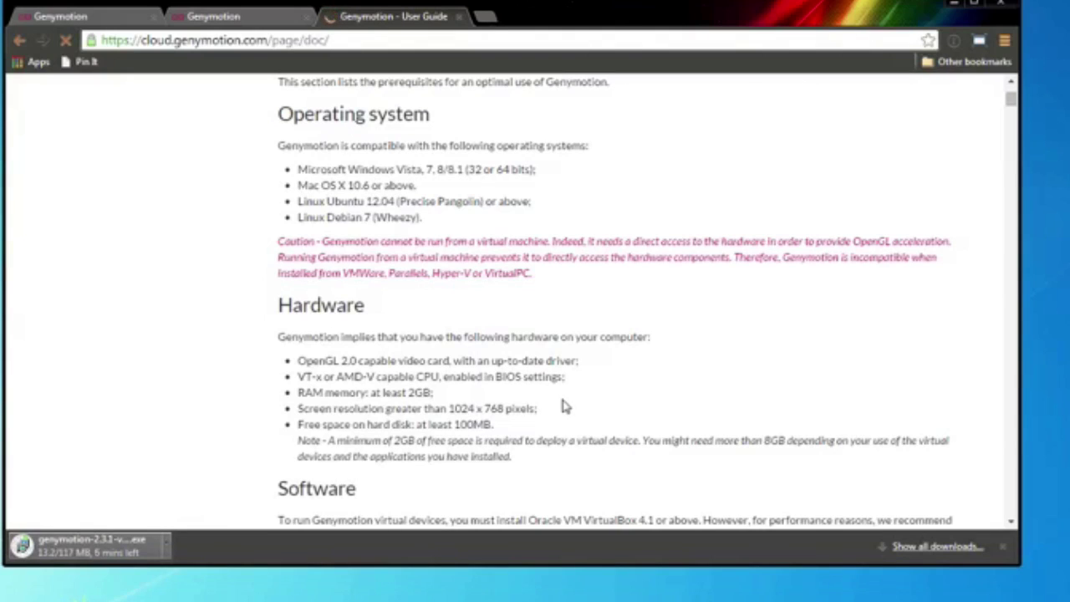
scroll(562, 406, down, 2)
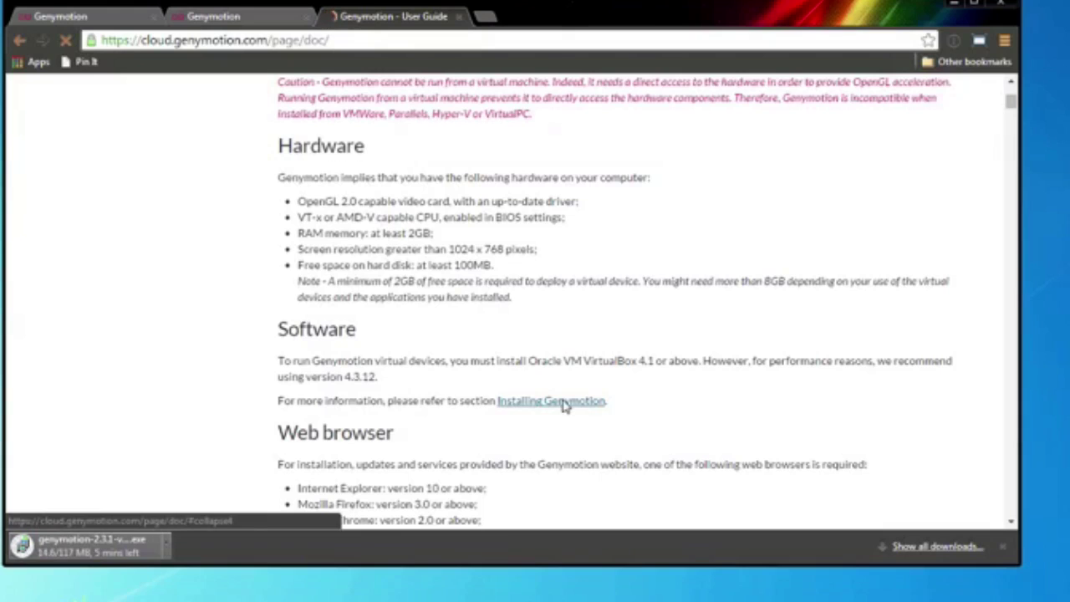
scroll(562, 404, down, 2)
scroll(562, 402, down, 5)
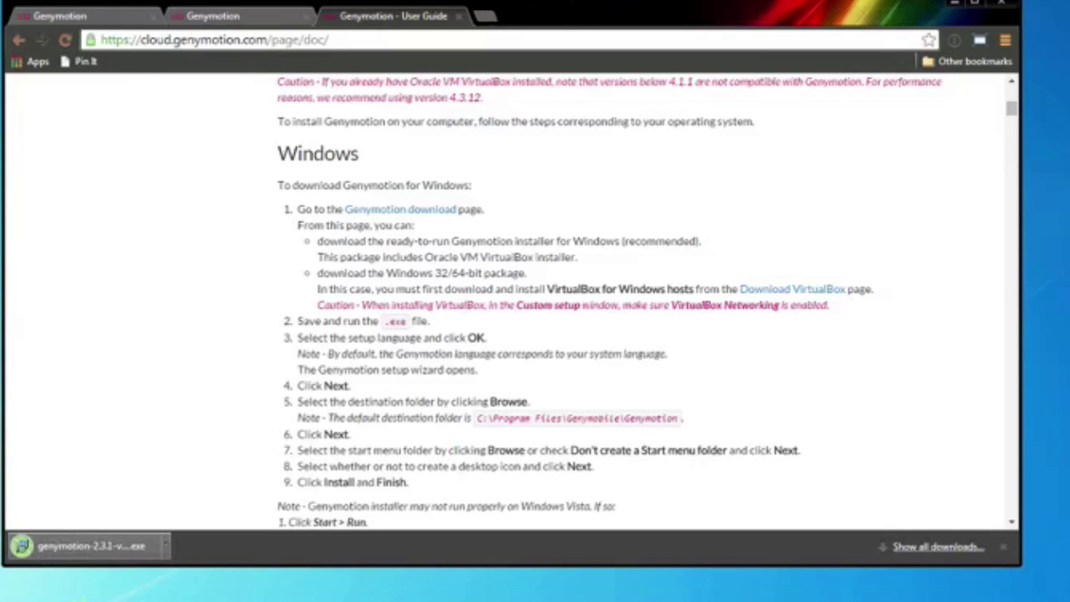
- Launch the downloaded genymotion-2.3.1 installer and choose English as the setup language
click(166, 545)
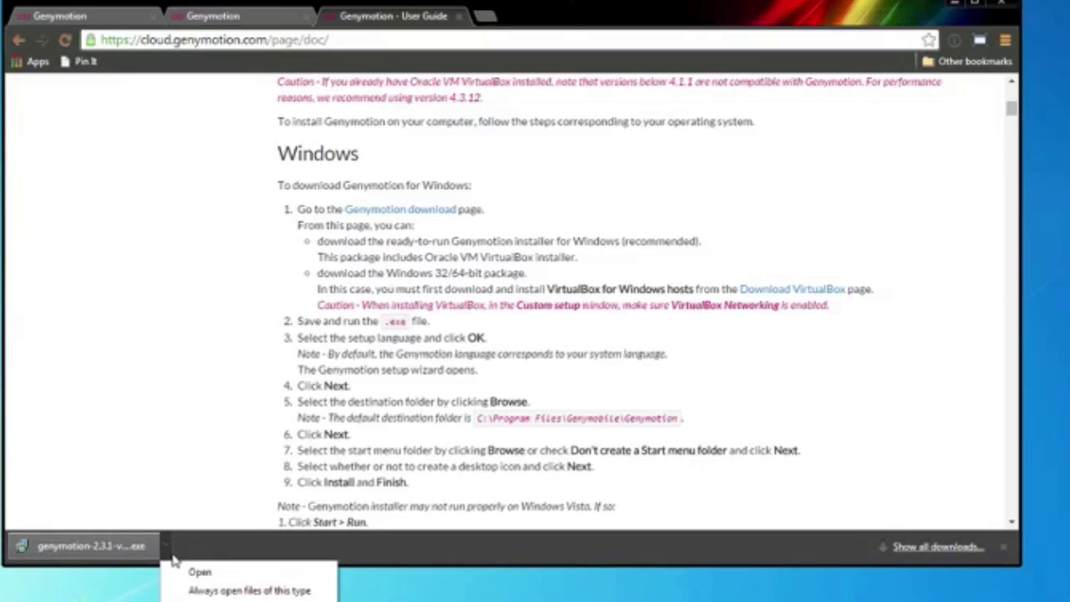
click(182, 573)
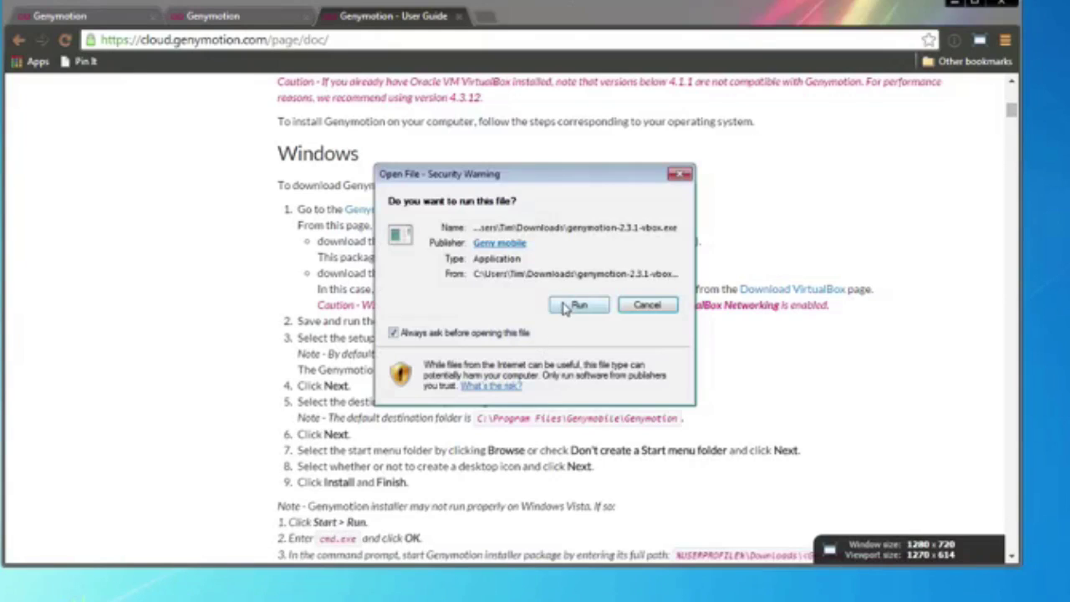
click(572, 306)
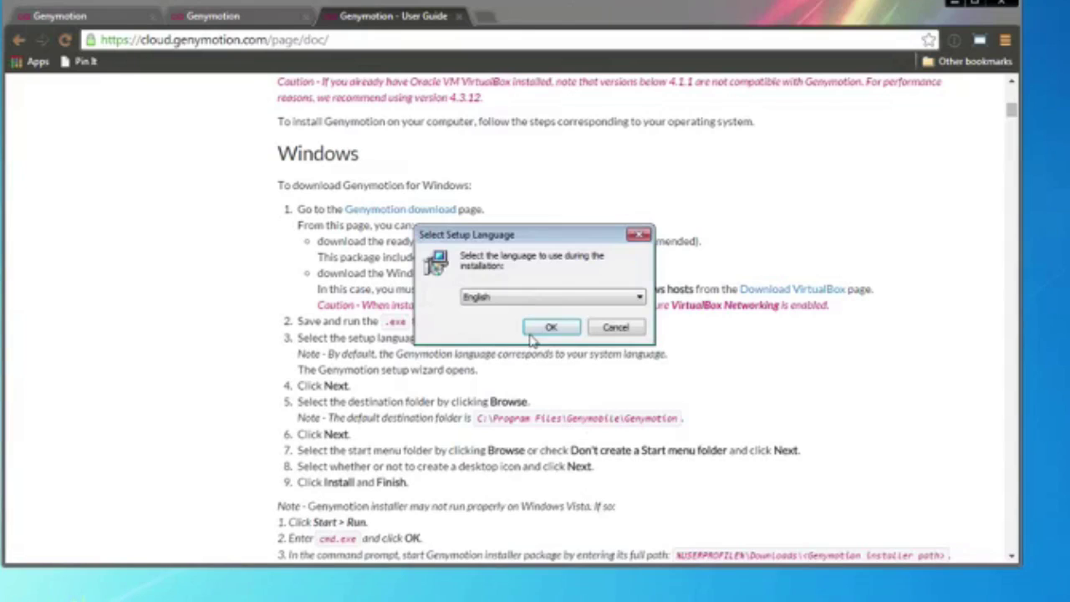
click(539, 330)
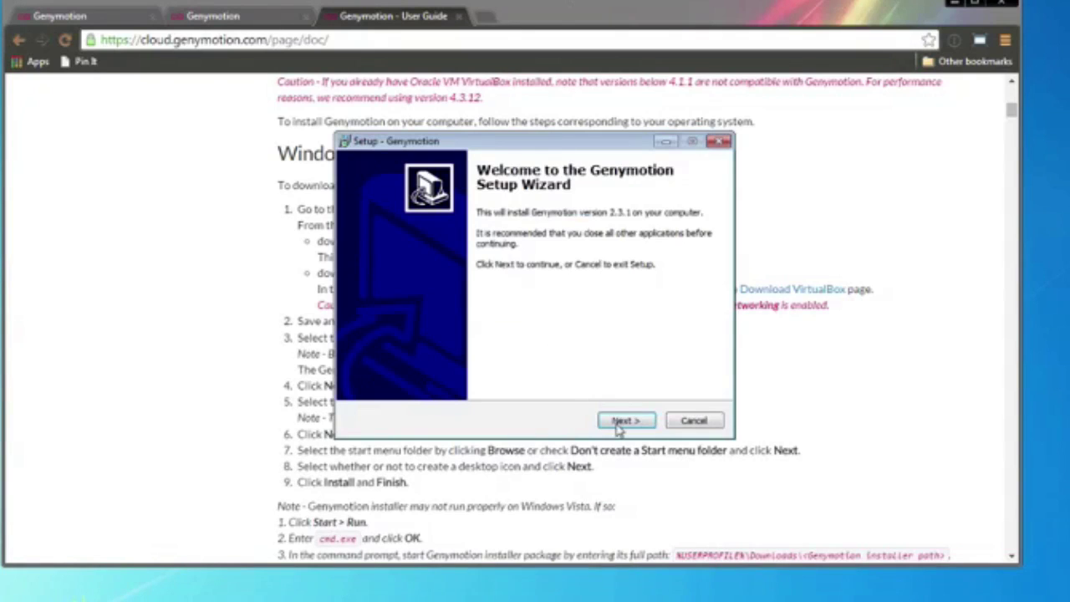
- Keep the default folder, start menu folder and desktop icon, and install Genymotion
click(619, 423)
click(623, 424)
click(623, 424)
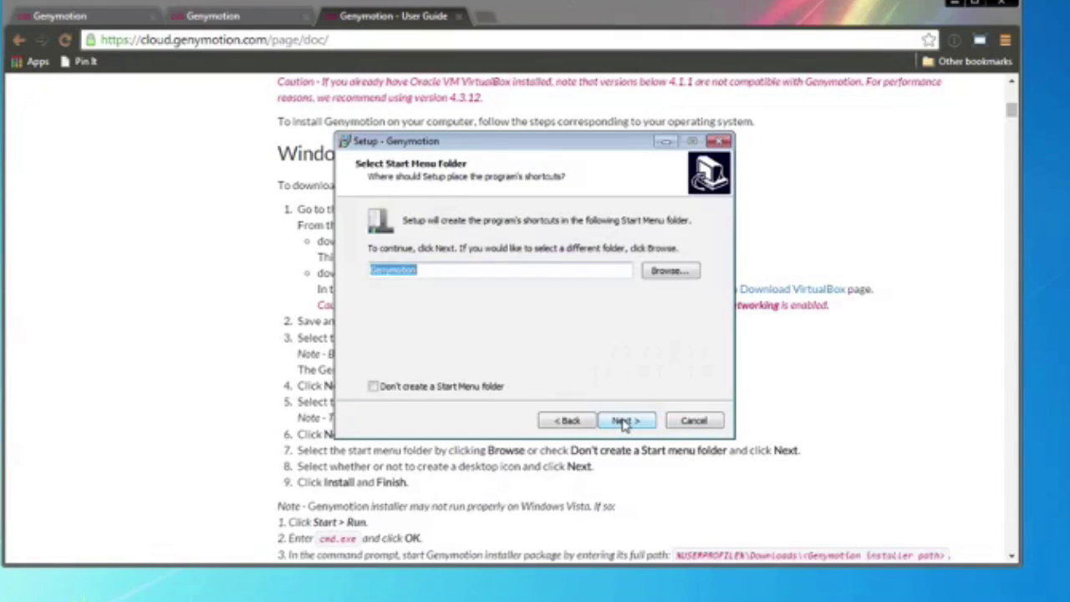
click(624, 424)
click(623, 423)
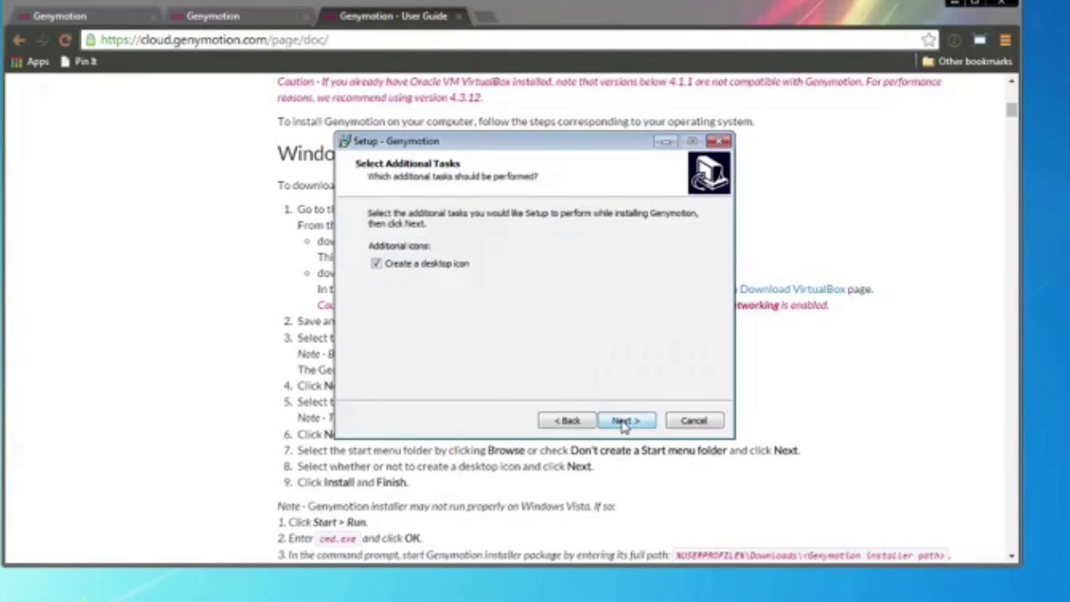
click(620, 423)
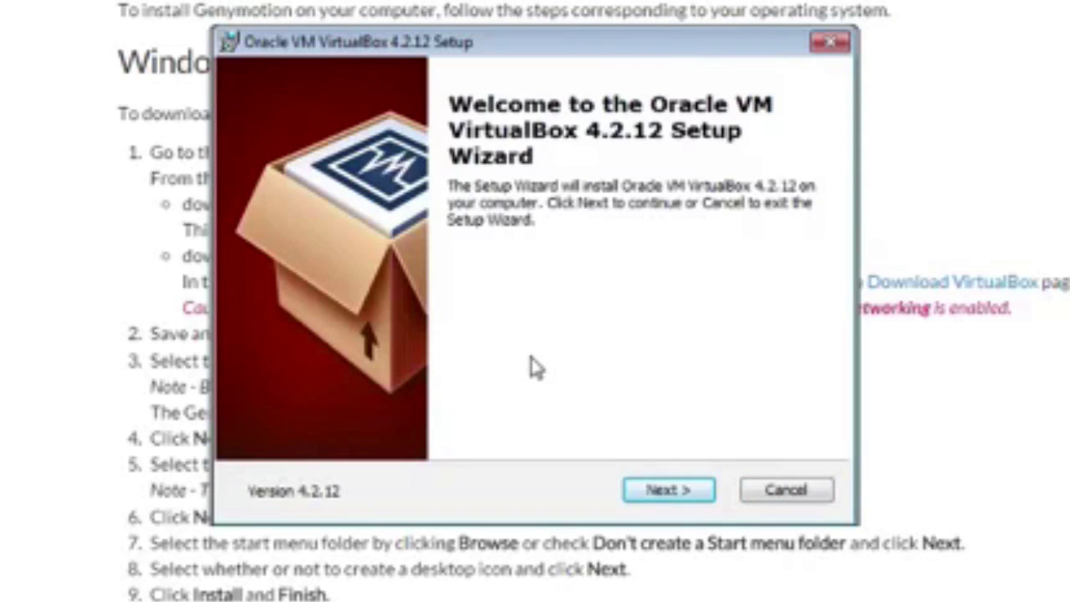
- Set the VirtualBox Application and Networking features to install entirely on the local drive
click(660, 498)
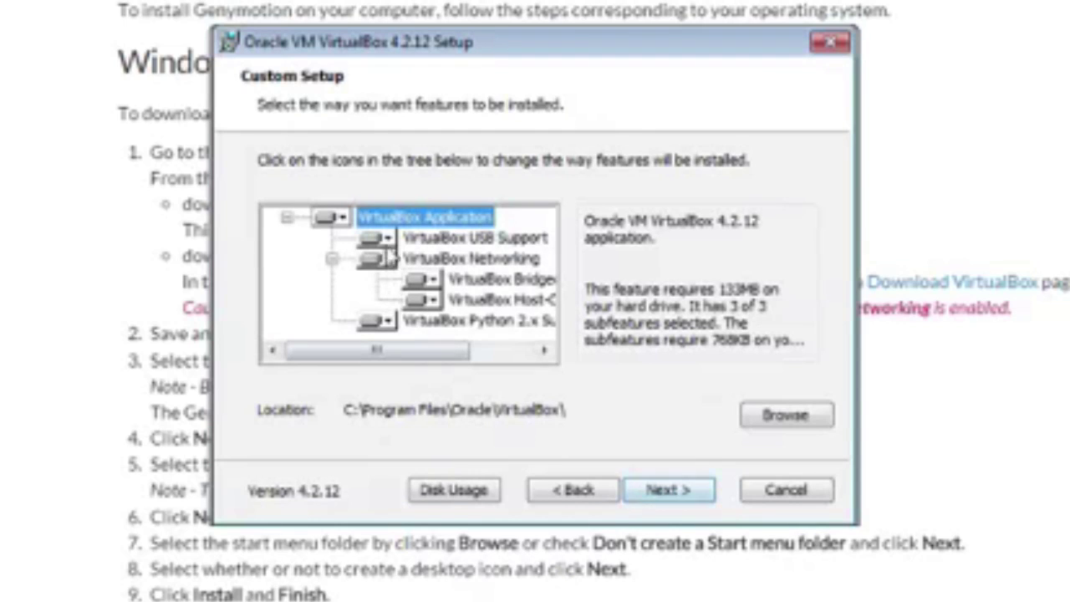
click(341, 221)
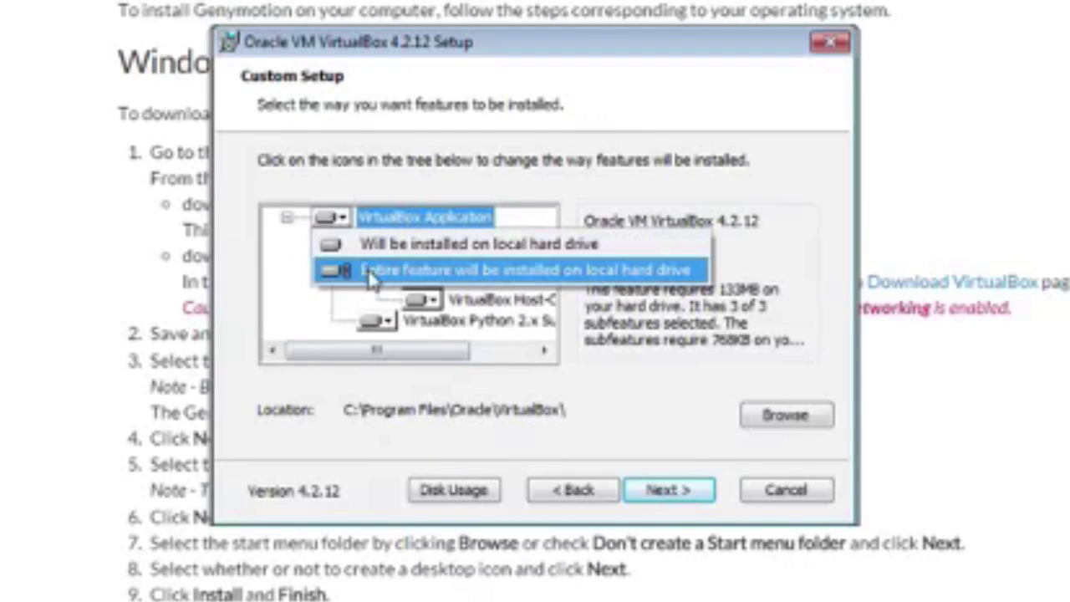
click(343, 269)
click(380, 259)
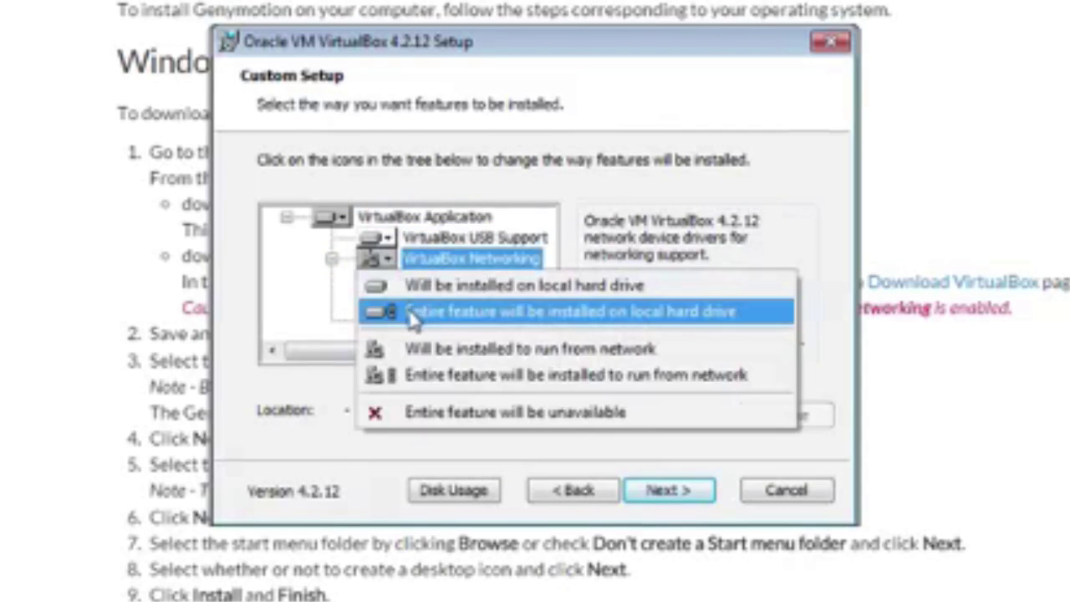
click(393, 310)
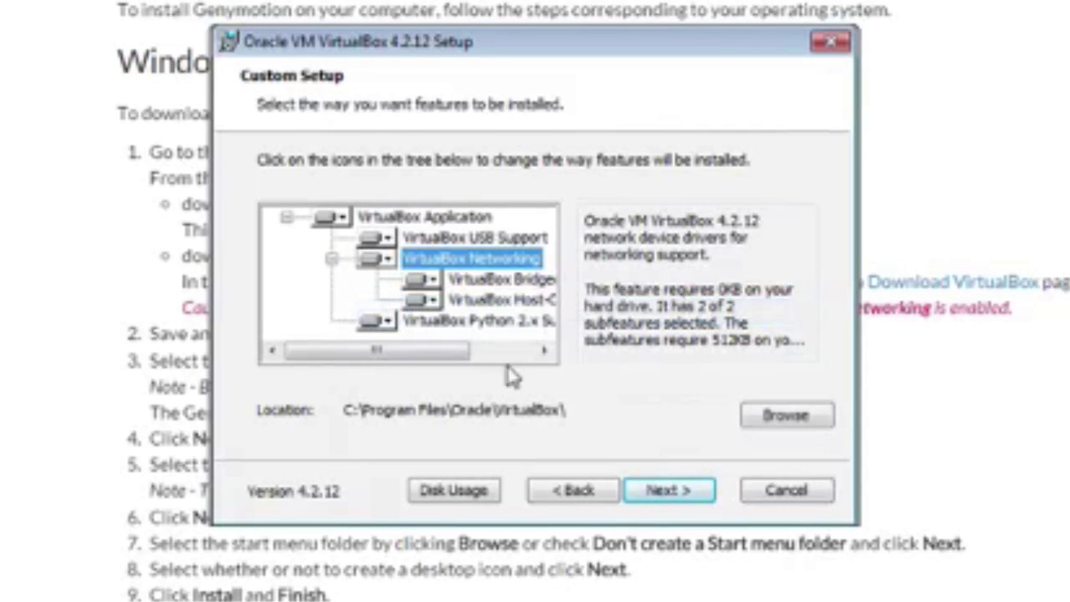
- Accept shortcuts and the network reset warning, install VirtualBox trusting Oracle drivers, and finish
click(658, 491)
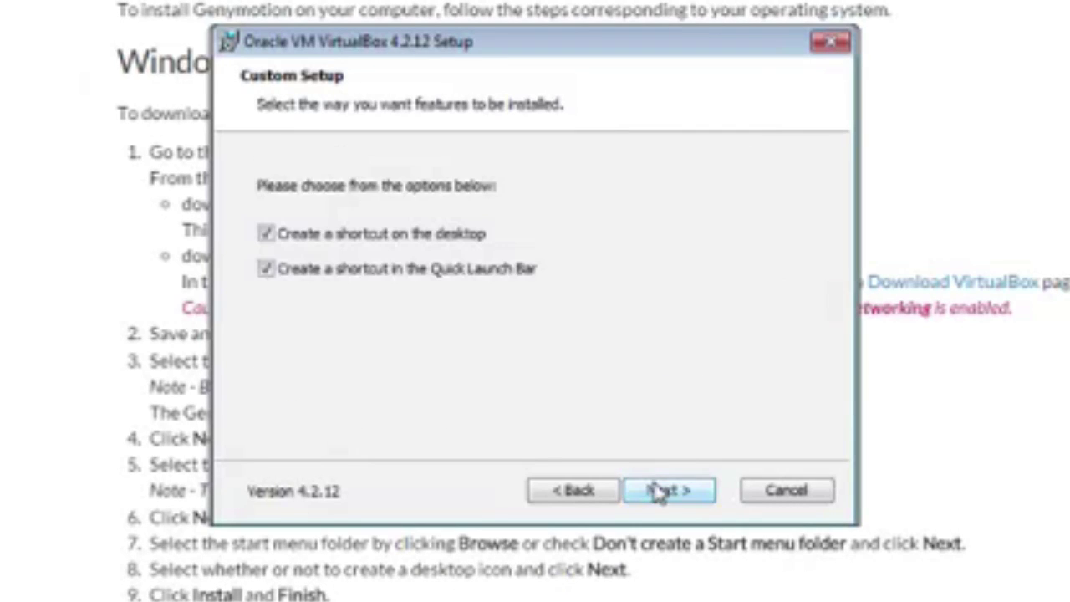
click(660, 491)
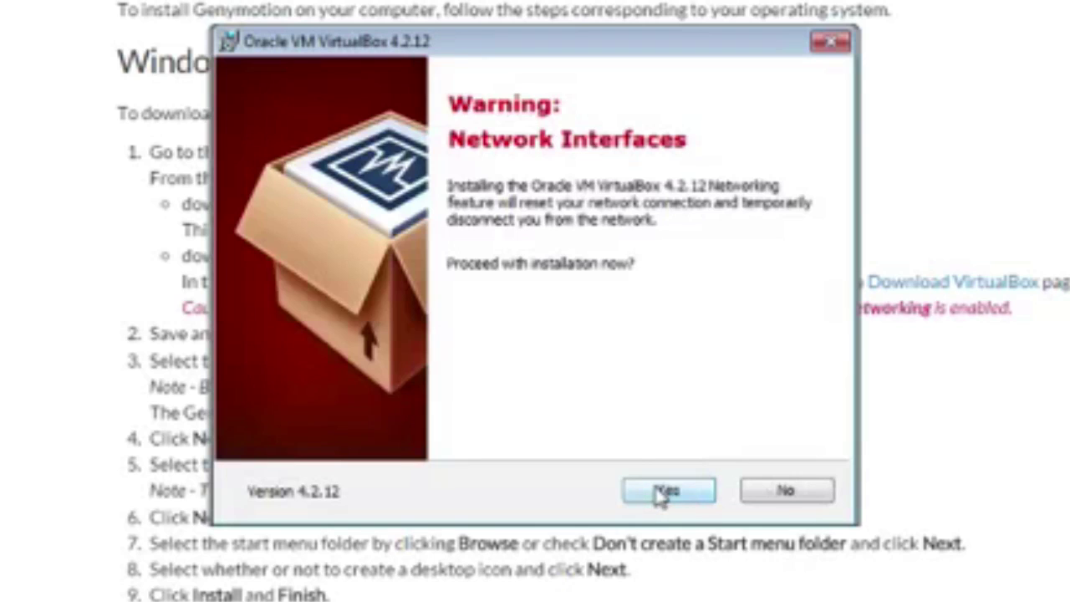
click(669, 492)
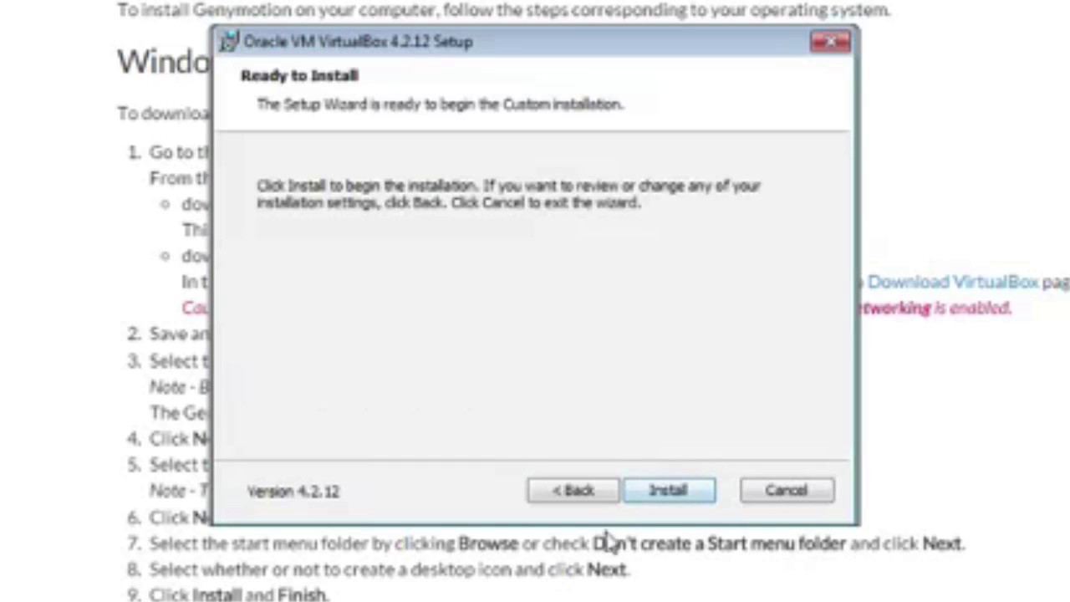
click(666, 491)
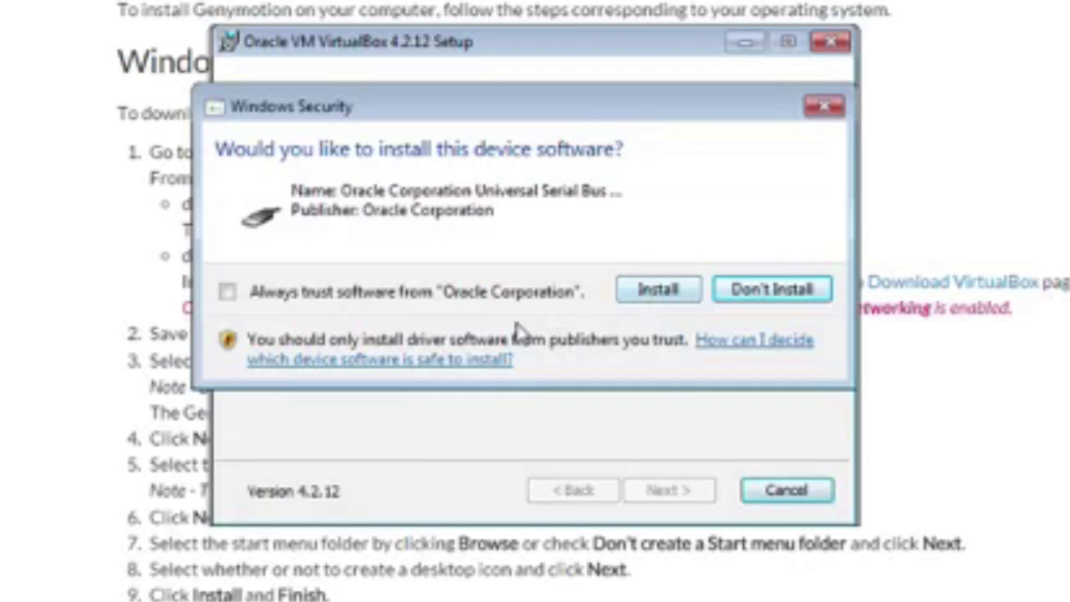
click(253, 293)
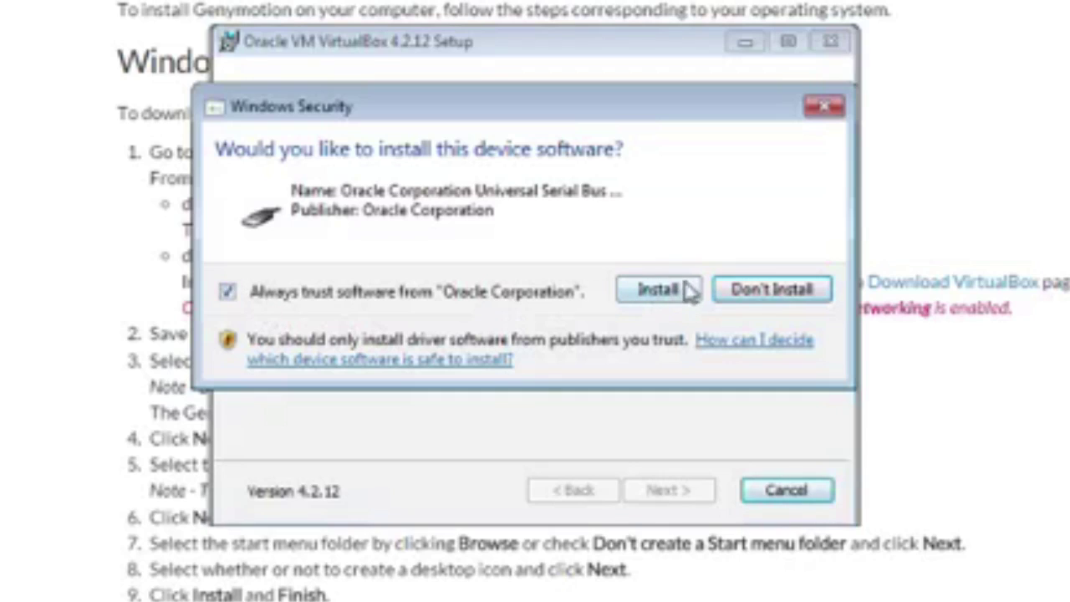
click(679, 290)
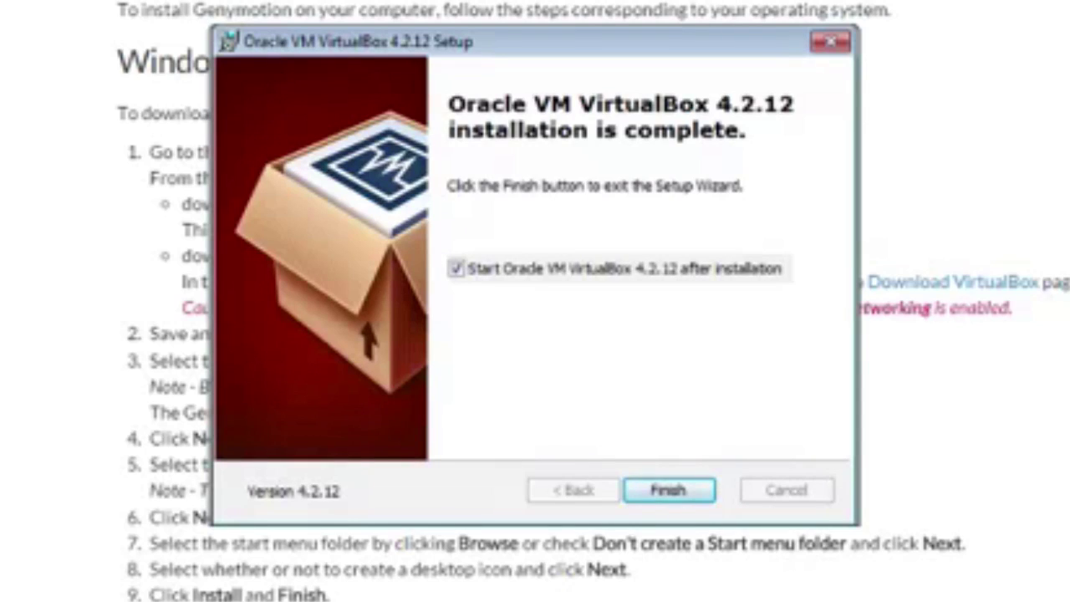
click(669, 491)
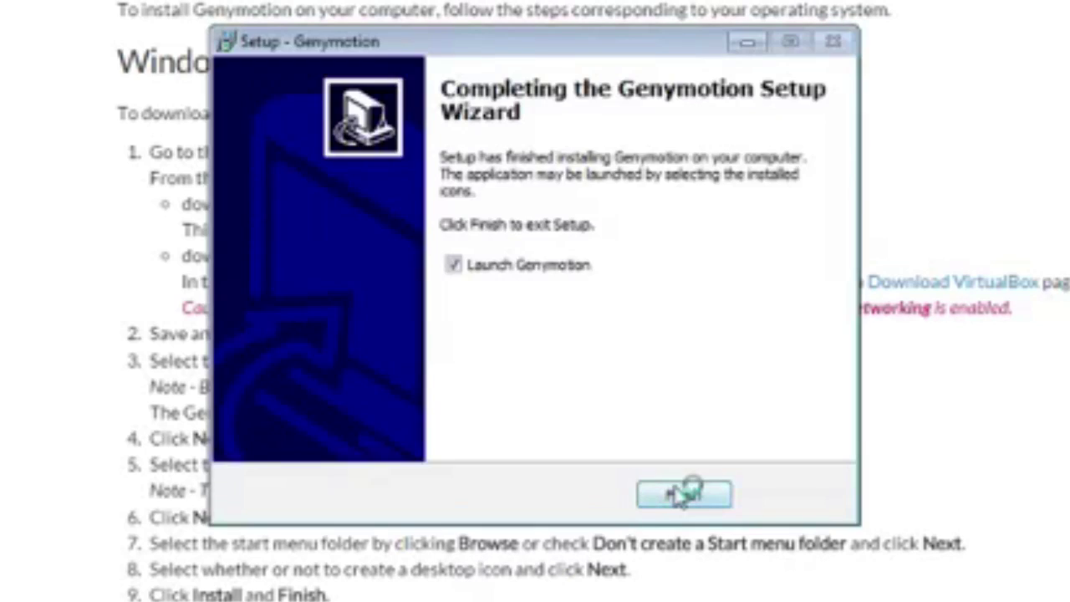
- Finish Genymotion setup, then move aside and close the VirtualBox Manager window
click(683, 497)
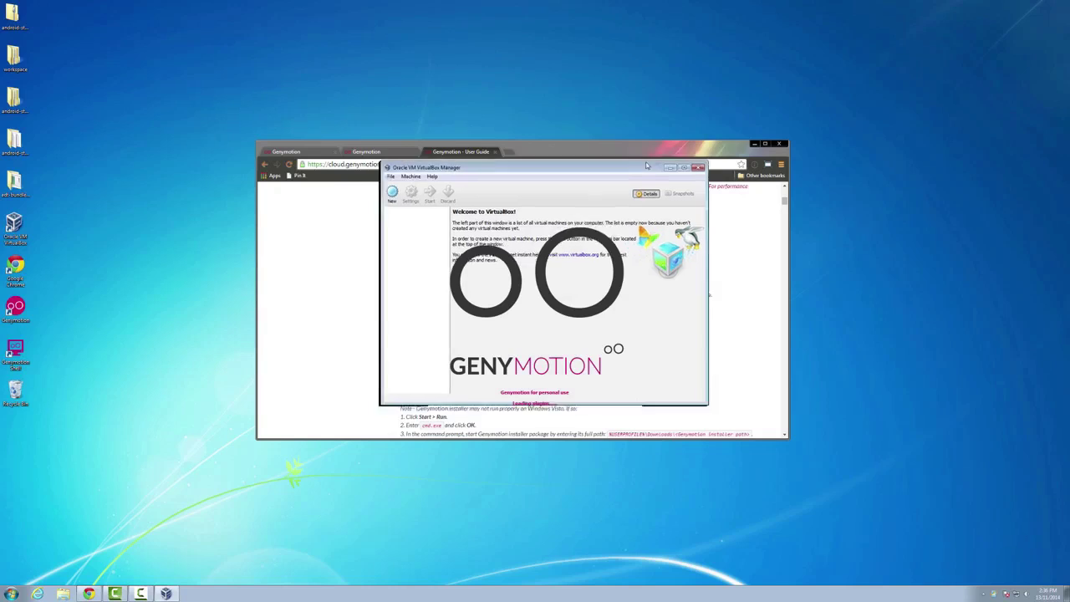
drag(646, 166, 973, 136)
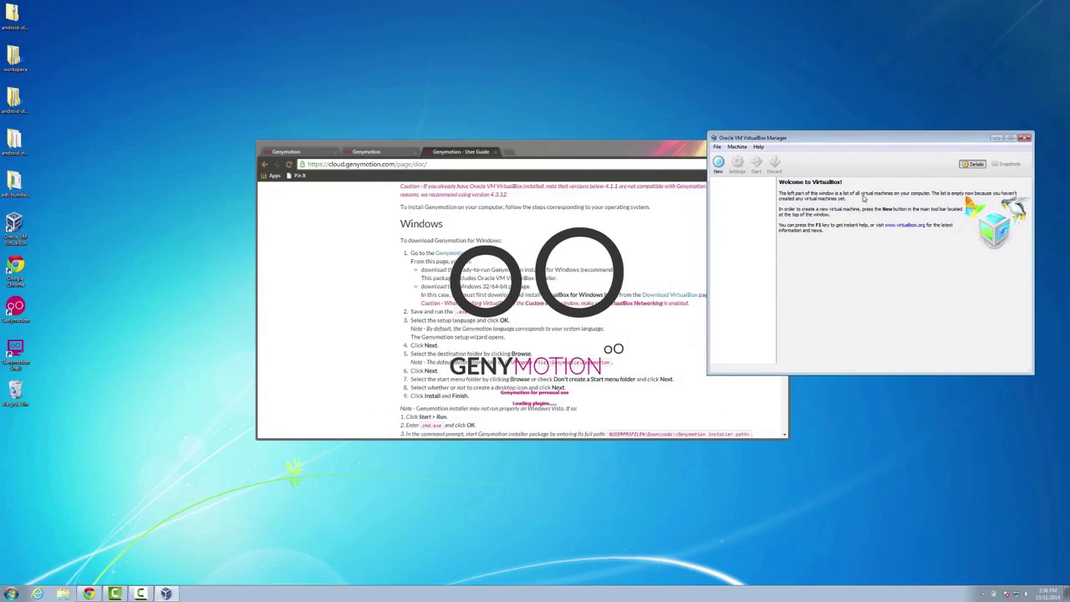
click(1026, 138)
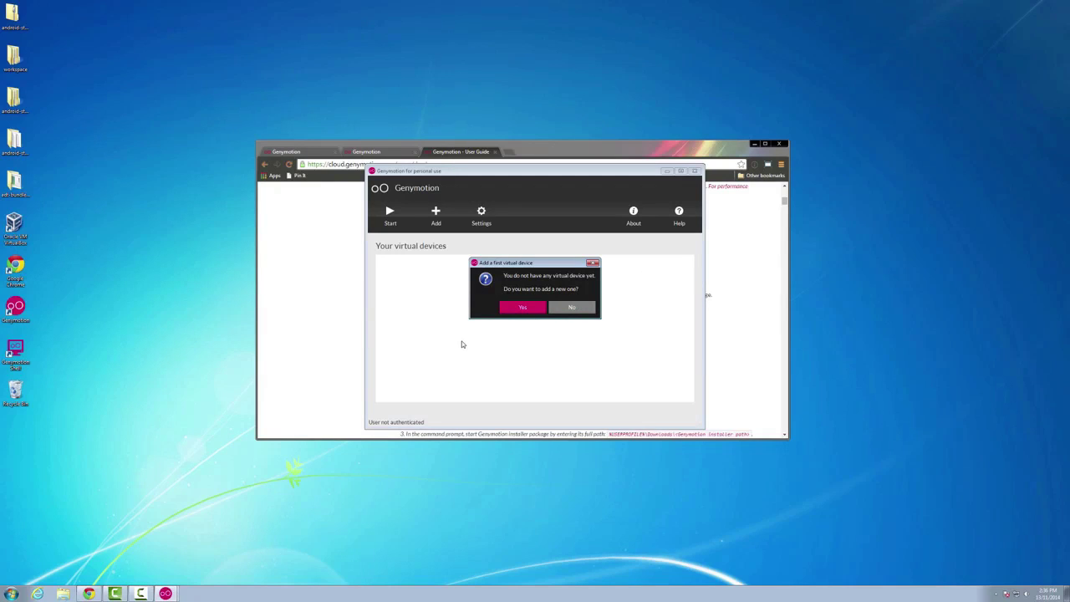
- Agree to add a first virtual device and bring up the account sign-in credentials
click(515, 307)
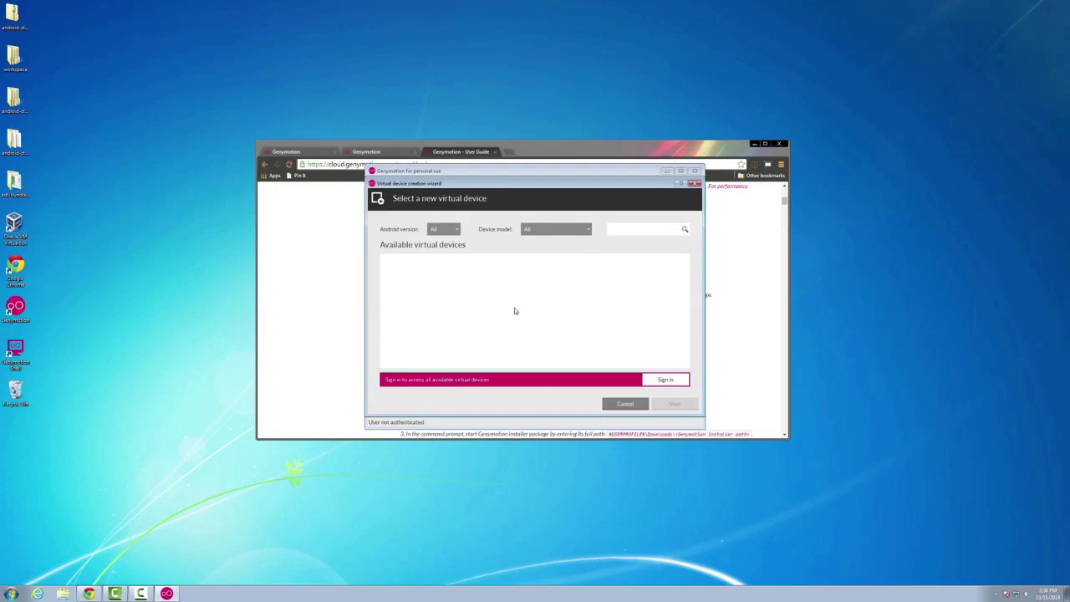
click(665, 381)
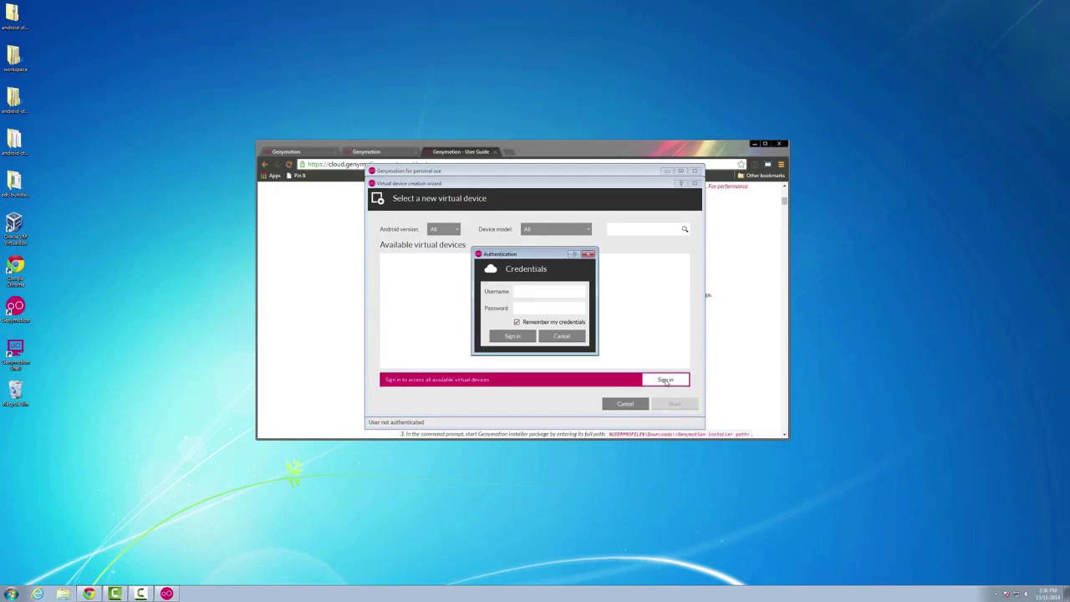
- Enter the Genymotion account username and password and sign in
text(jou)
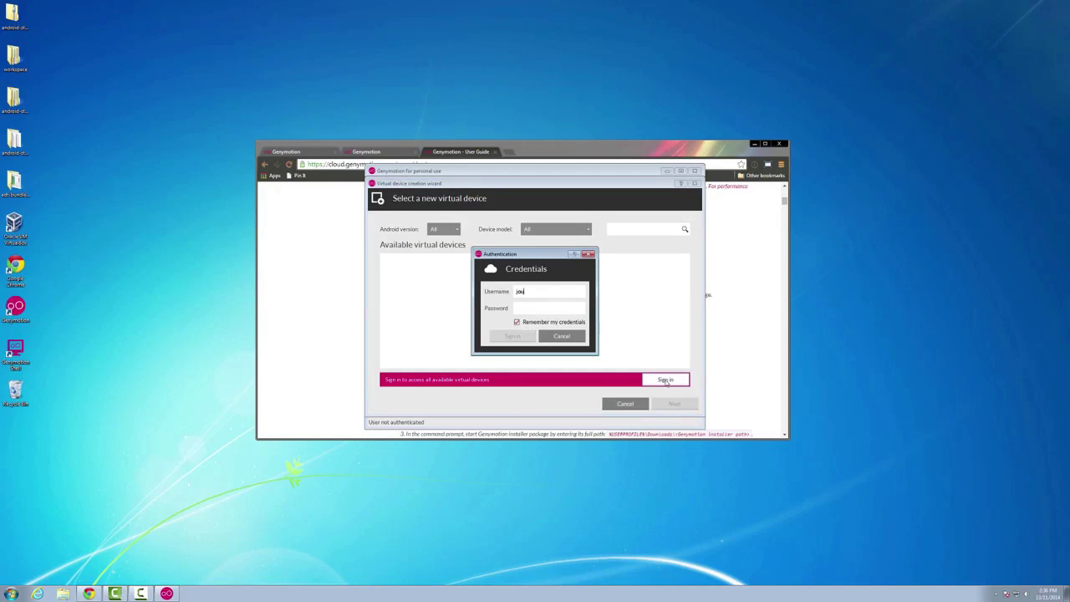
text(rnal)
key(BackSpace)
key(BackSpace)
text(ch*******)
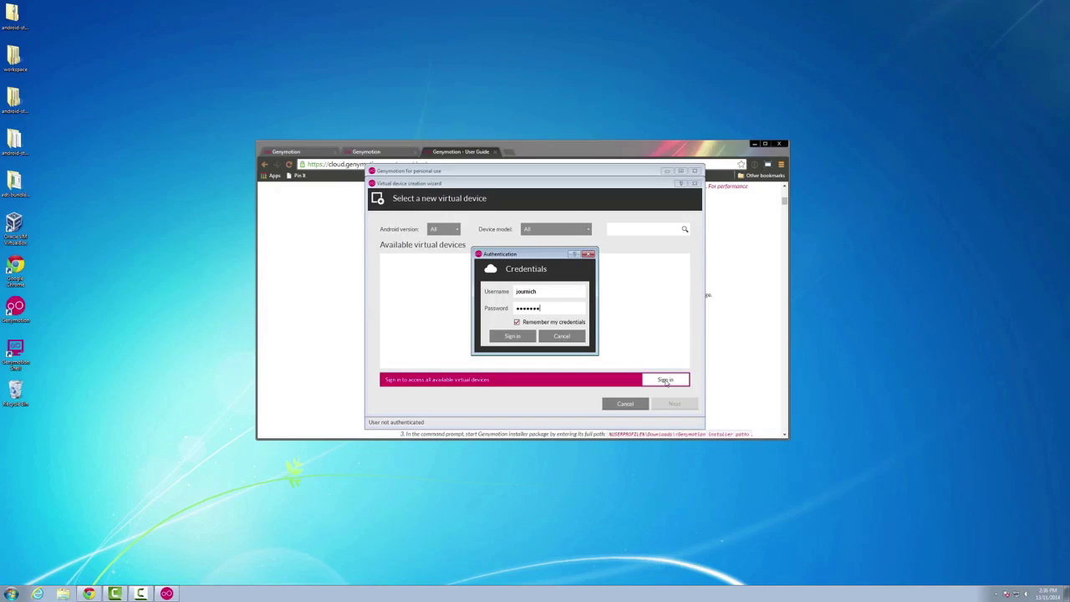
text(*****)
click(528, 337)
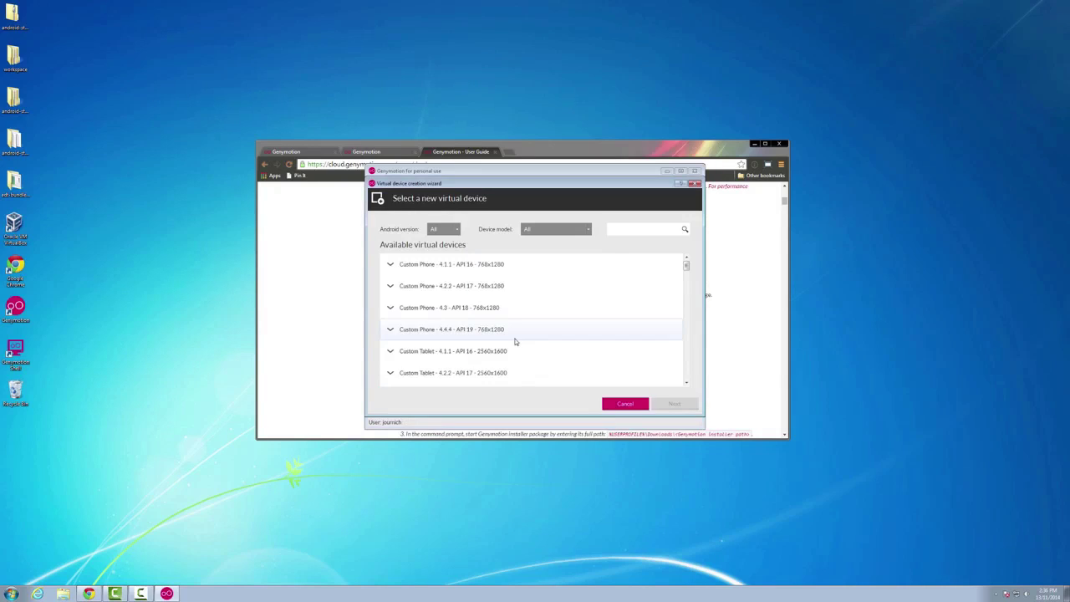
- Select Google Nexus 4 - 4.4.4 - API 19 - 768x1280 from the device list and continue
scroll(492, 307, down, 2)
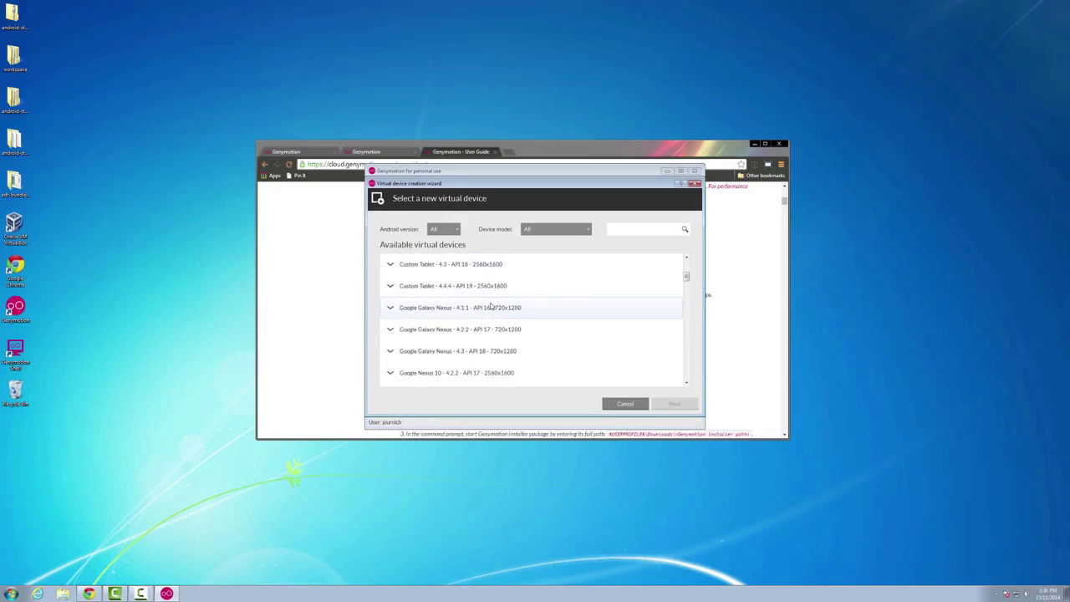
scroll(492, 306, down, 4)
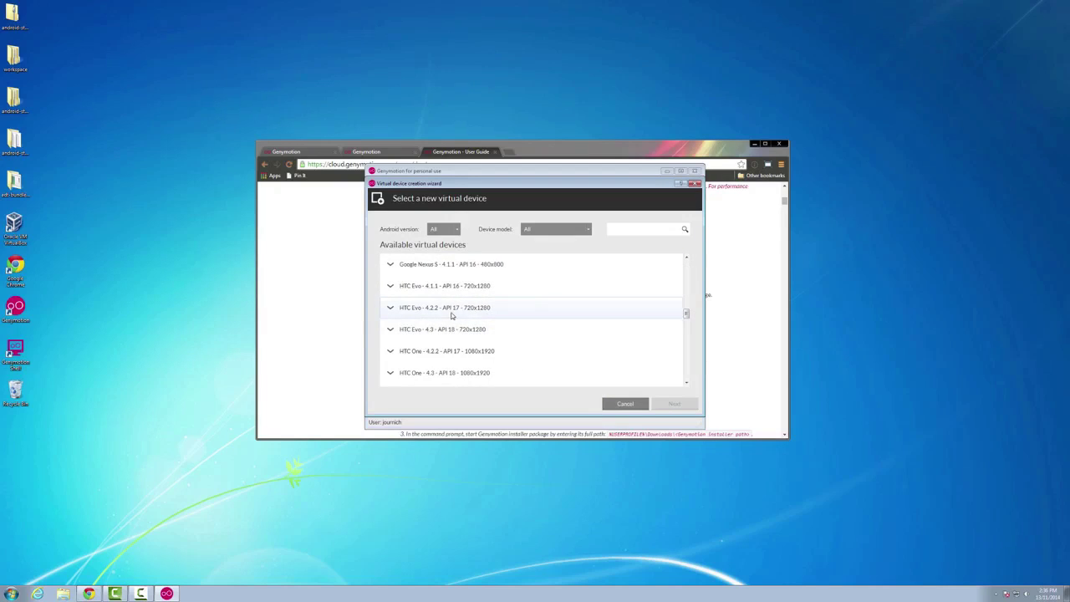
scroll(451, 315, down, 6)
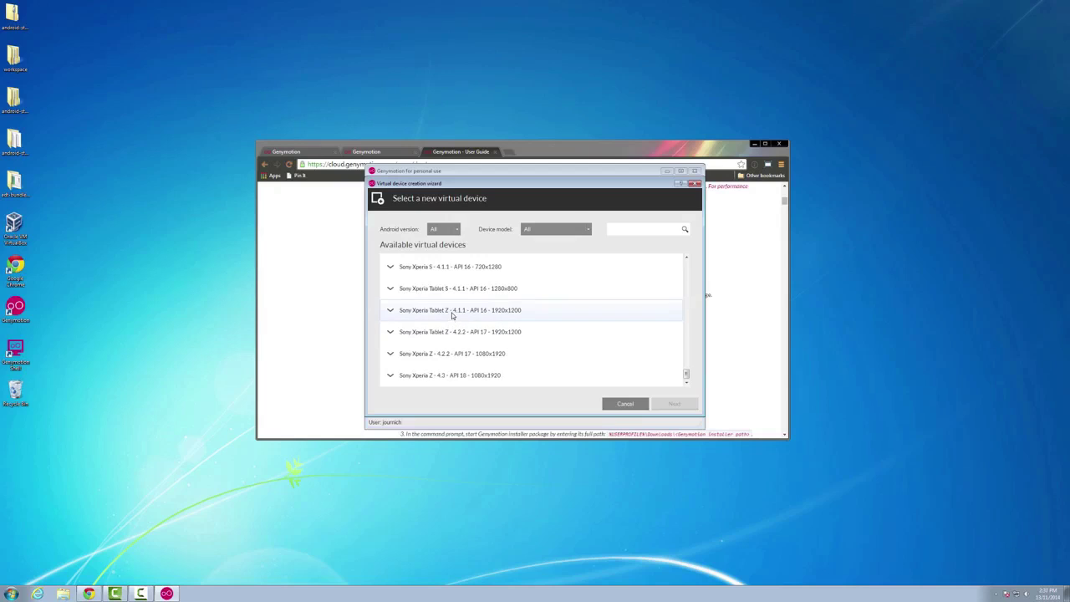
scroll(451, 314, up, 6)
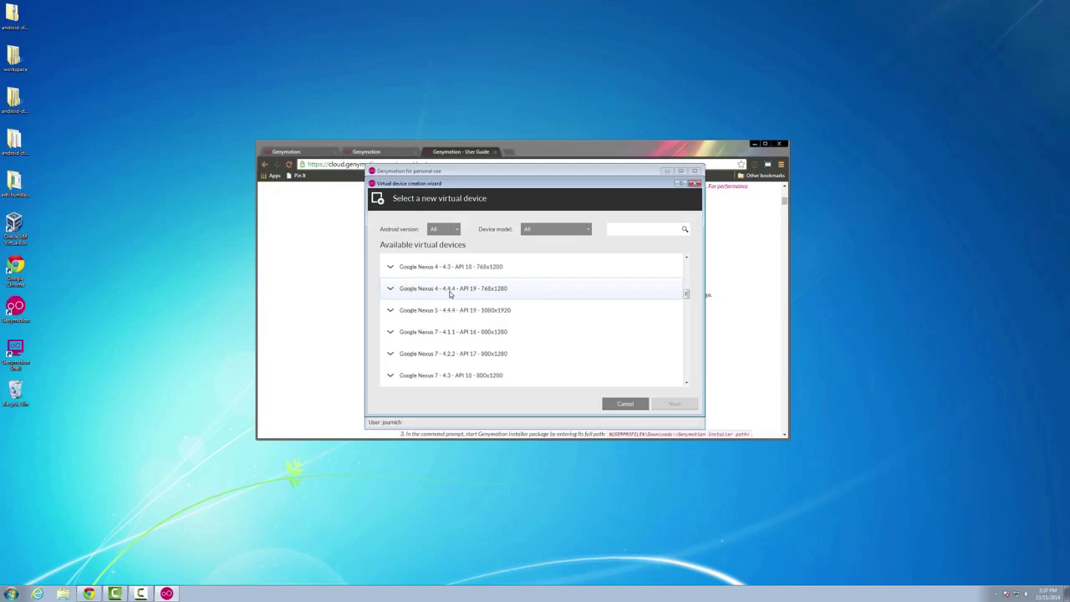
click(478, 292)
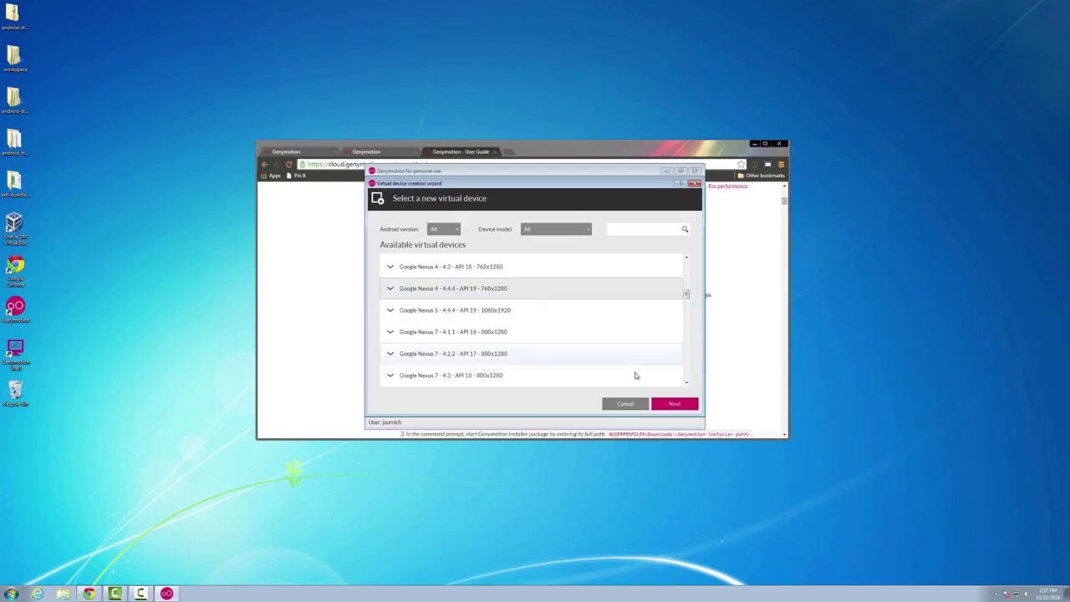
click(670, 403)
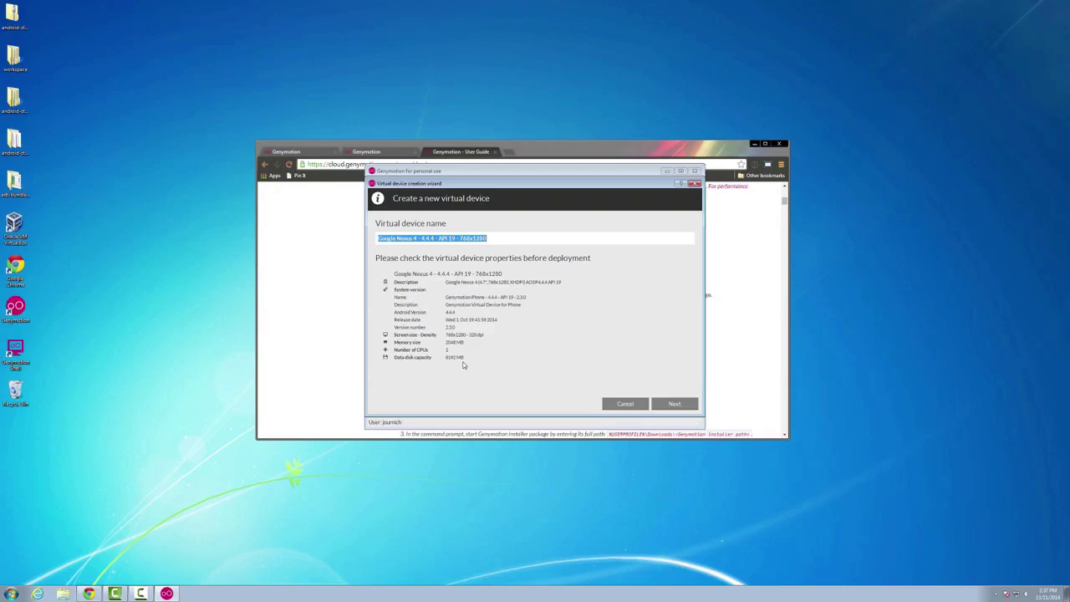
- Deploy the Google Nexus 4 - 4.4.4 - API 19 - 768x1280 device and finish the wizard once downloaded
click(674, 405)
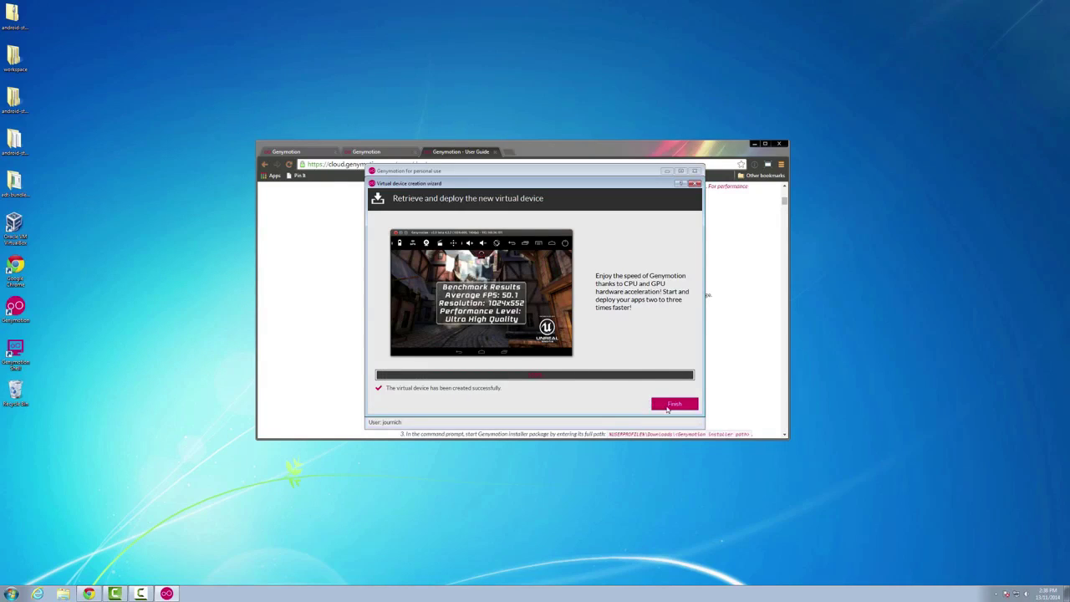
click(673, 405)
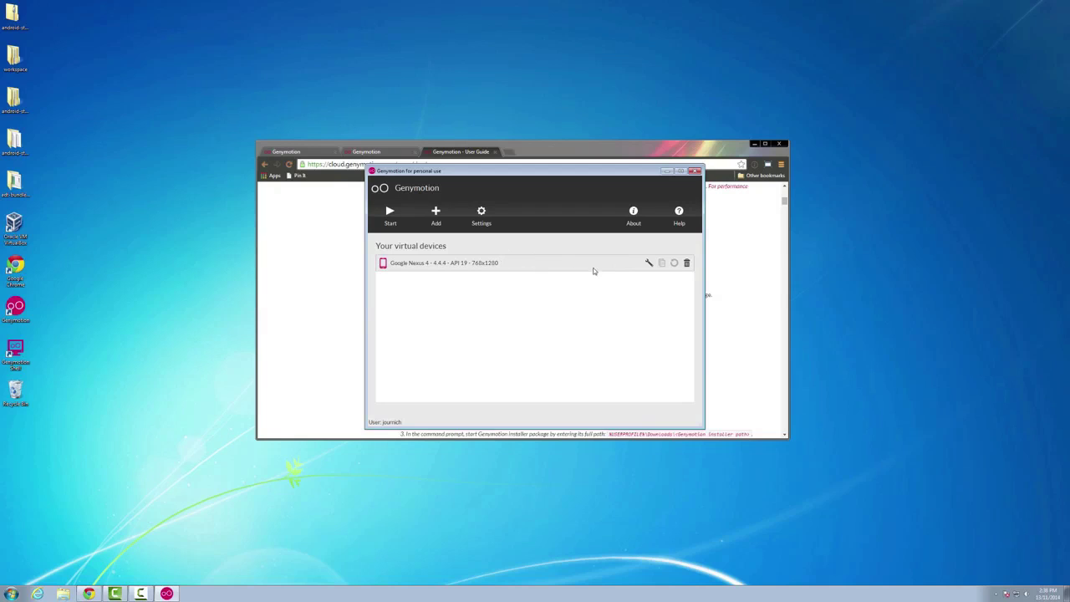
- Accept the Nexus 4's configuration unchanged and boot the device to its welcome screen
click(648, 263)
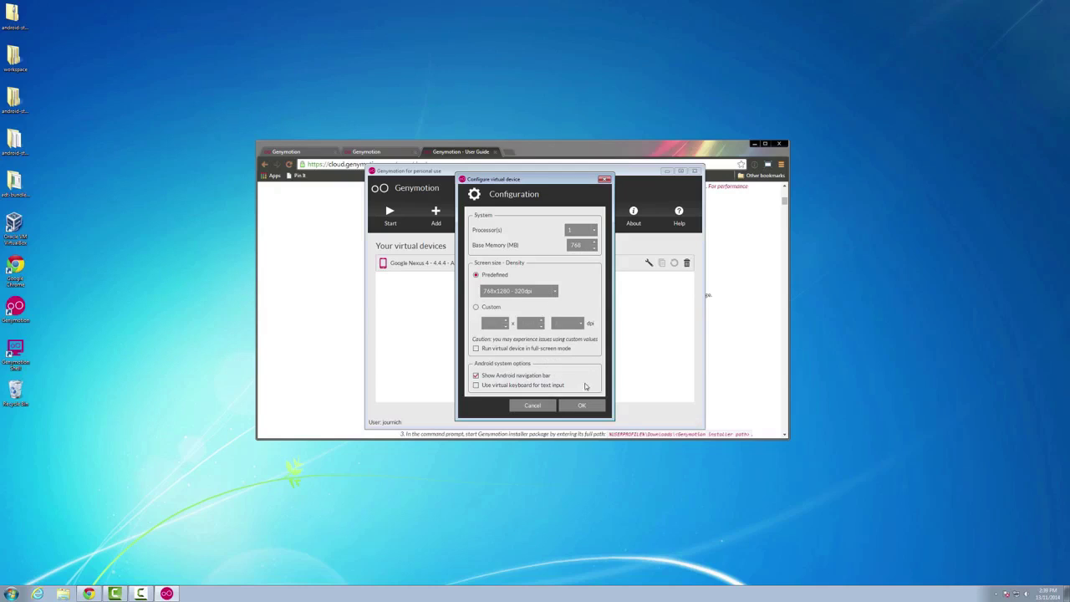
click(582, 407)
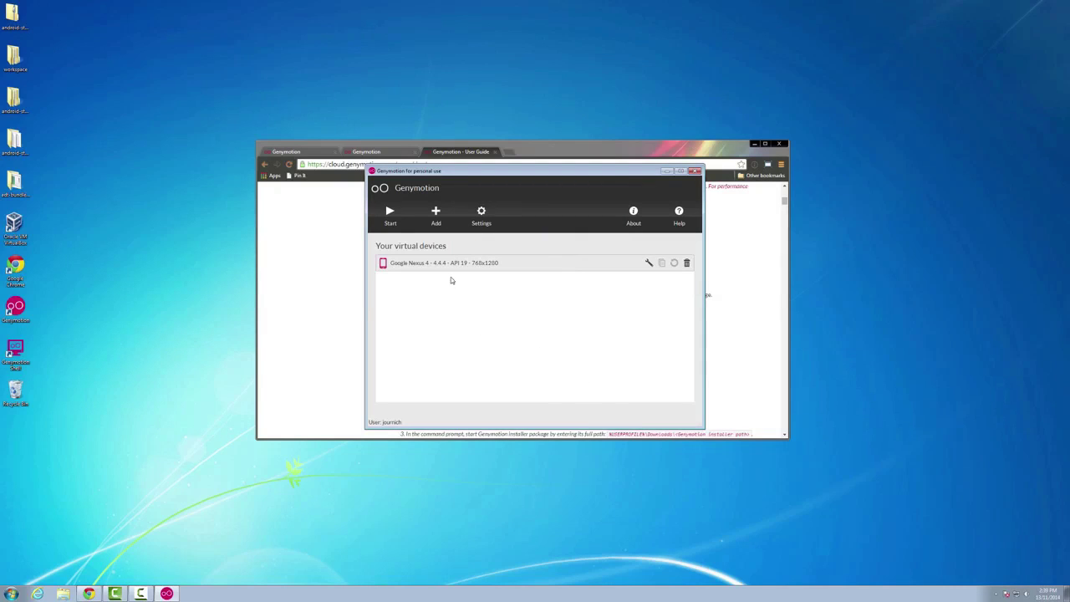
click(389, 213)
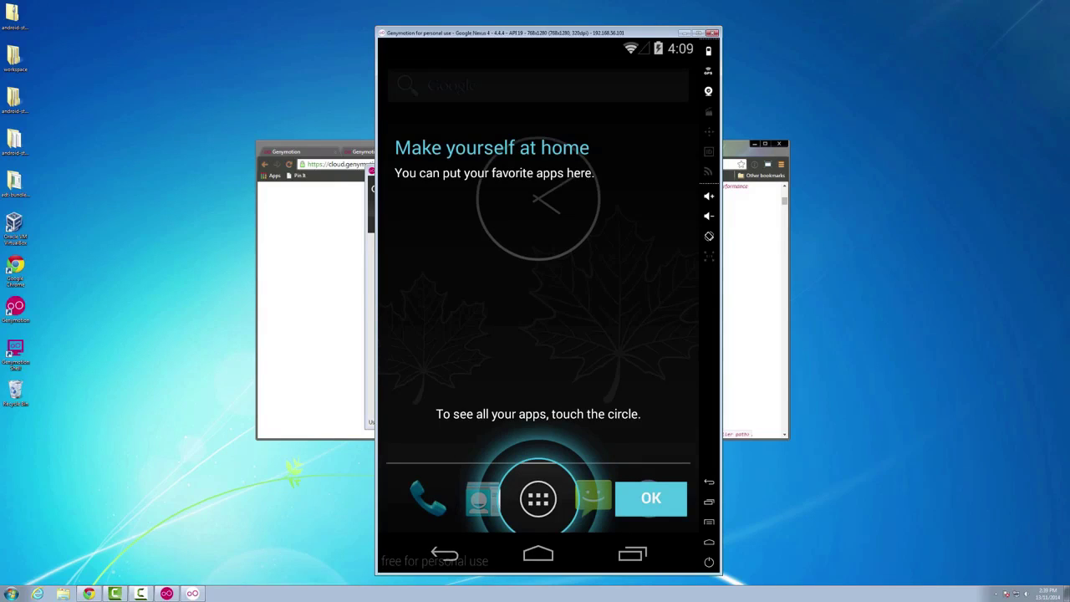
- Dismiss the Android tutorial tips and browse the app drawer's Apps and Widgets pages
click(651, 500)
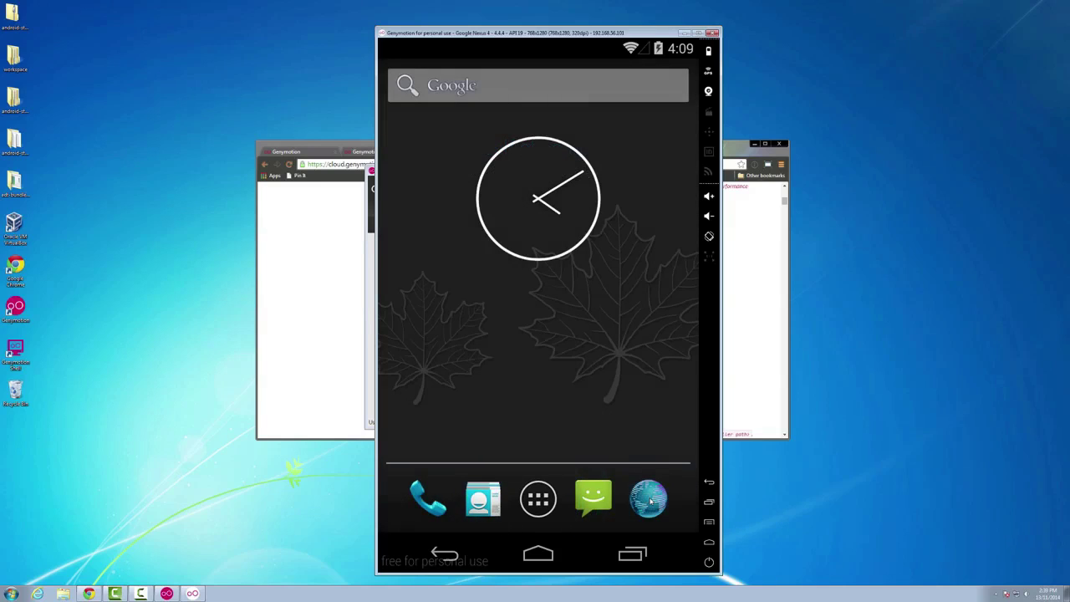
click(543, 506)
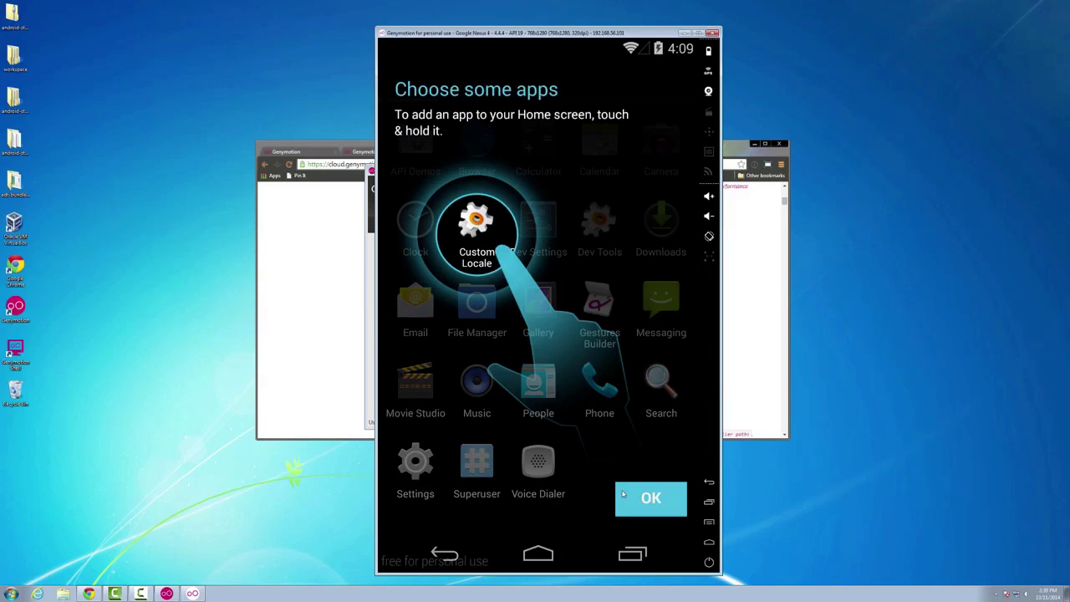
click(648, 499)
drag(460, 340, 608, 339)
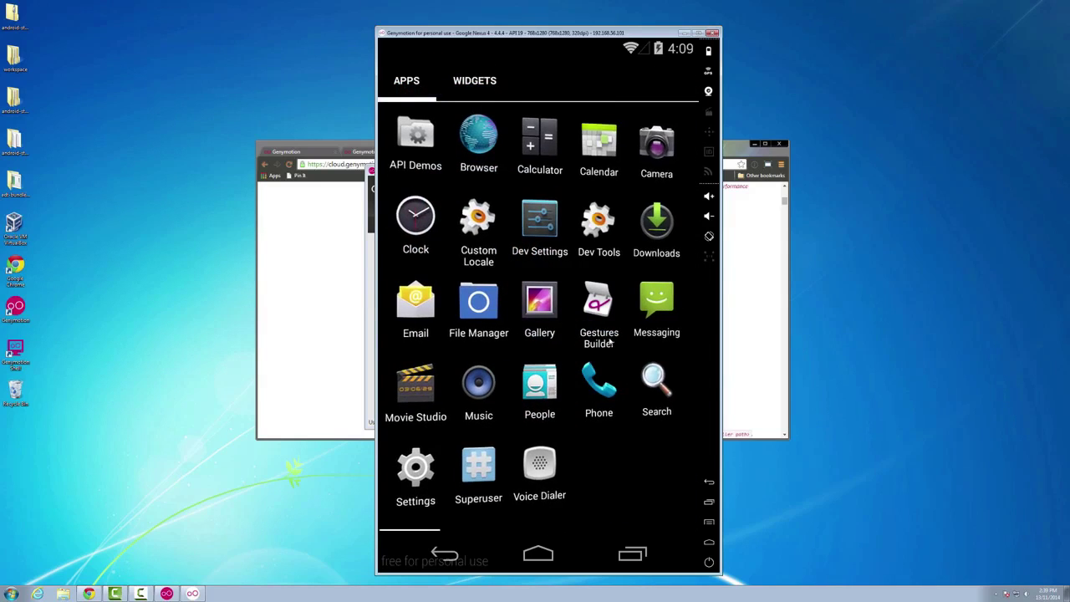
drag(633, 273, 407, 263)
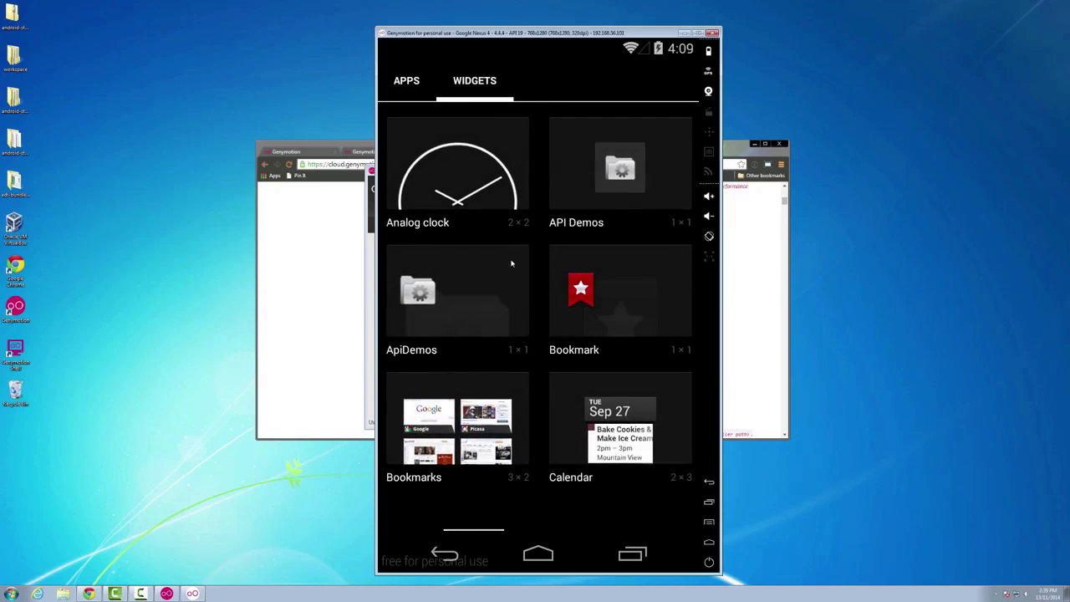
drag(509, 255, 526, 270)
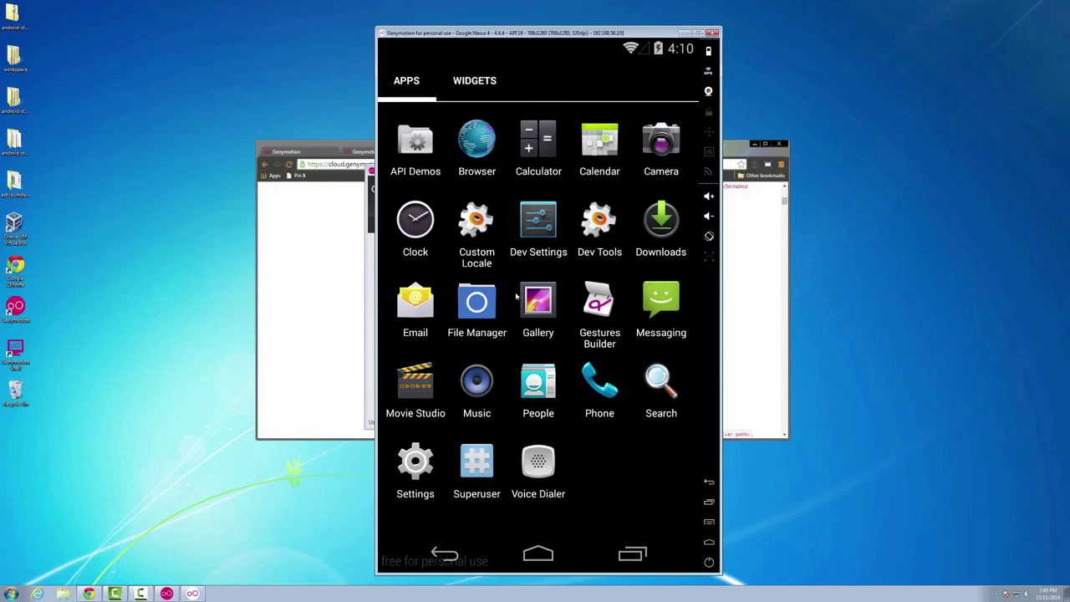
- Launch Browser to load Google's homepage, go back, and open a Windows Explorer window
click(462, 145)
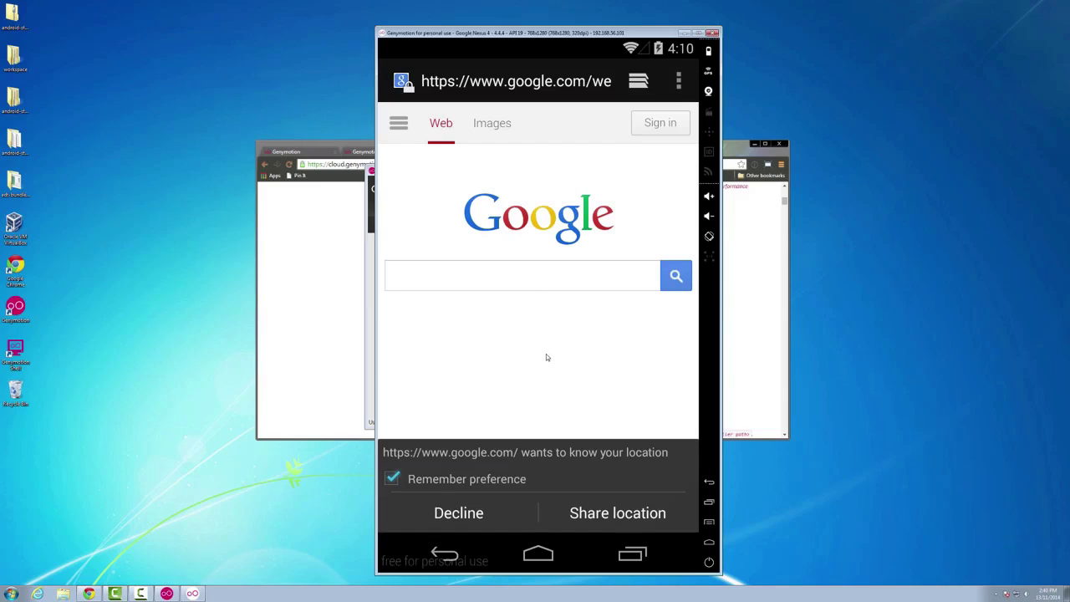
click(445, 555)
click(64, 593)
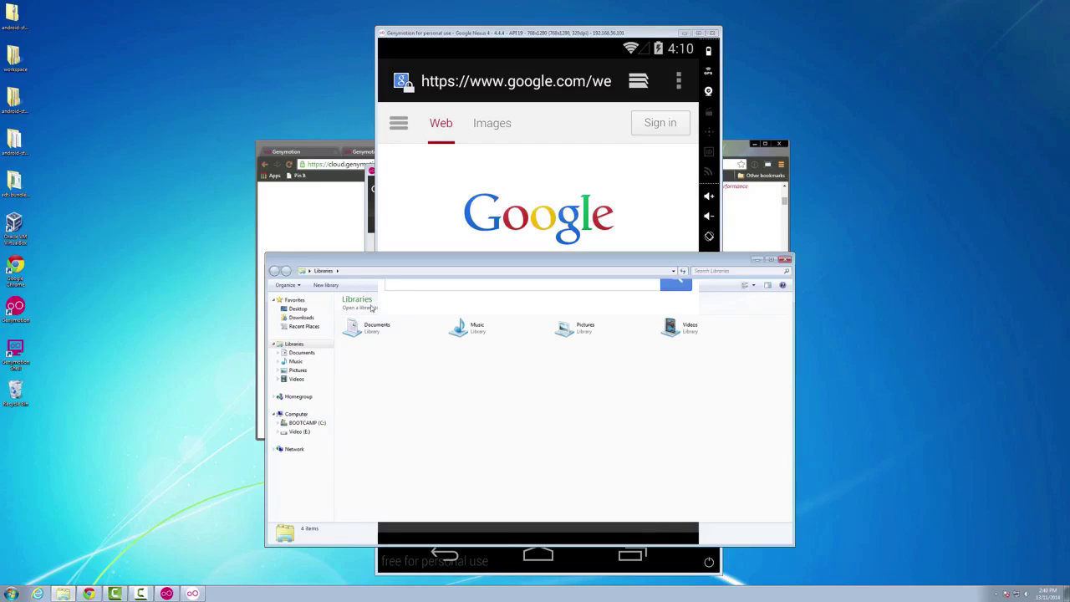
- Browse to Desktop > adt-bundle > eclipse and run eclipse.exe past the security warning
drag(415, 254, 377, 129)
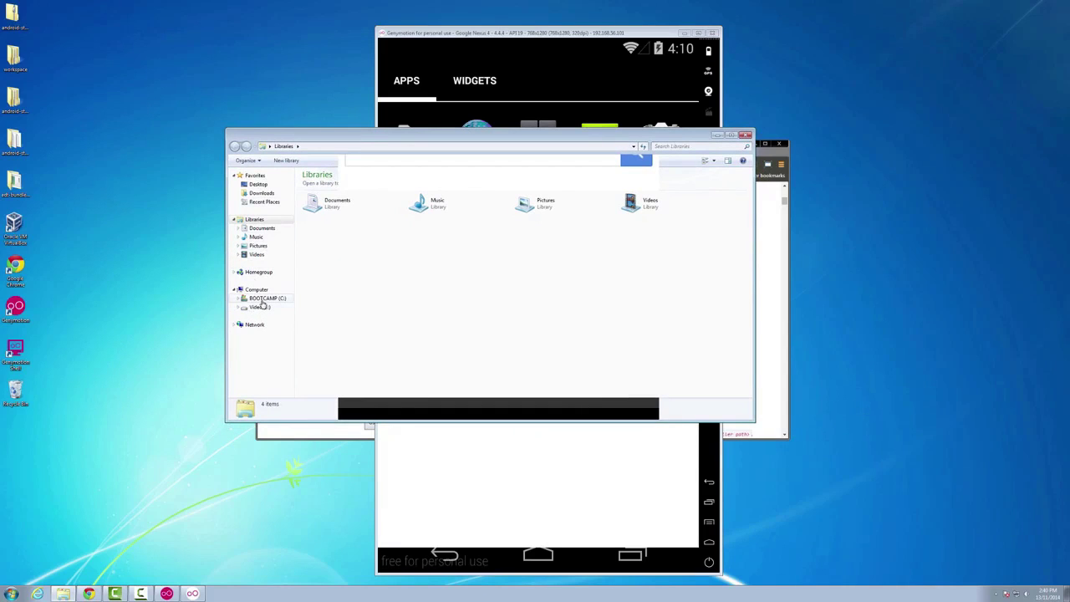
click(257, 184)
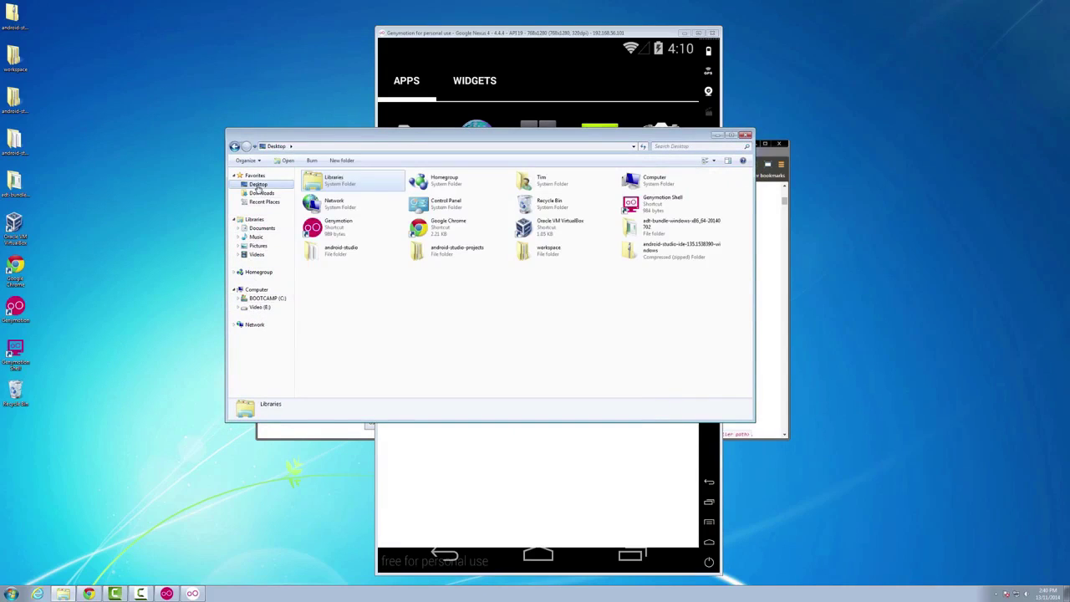
double_click(539, 180)
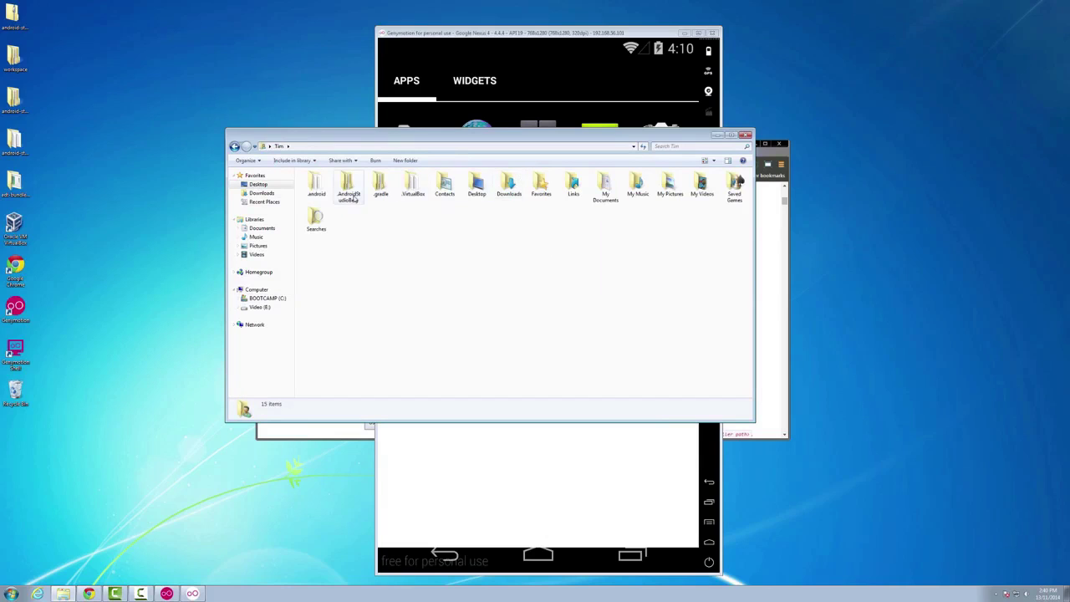
double_click(477, 184)
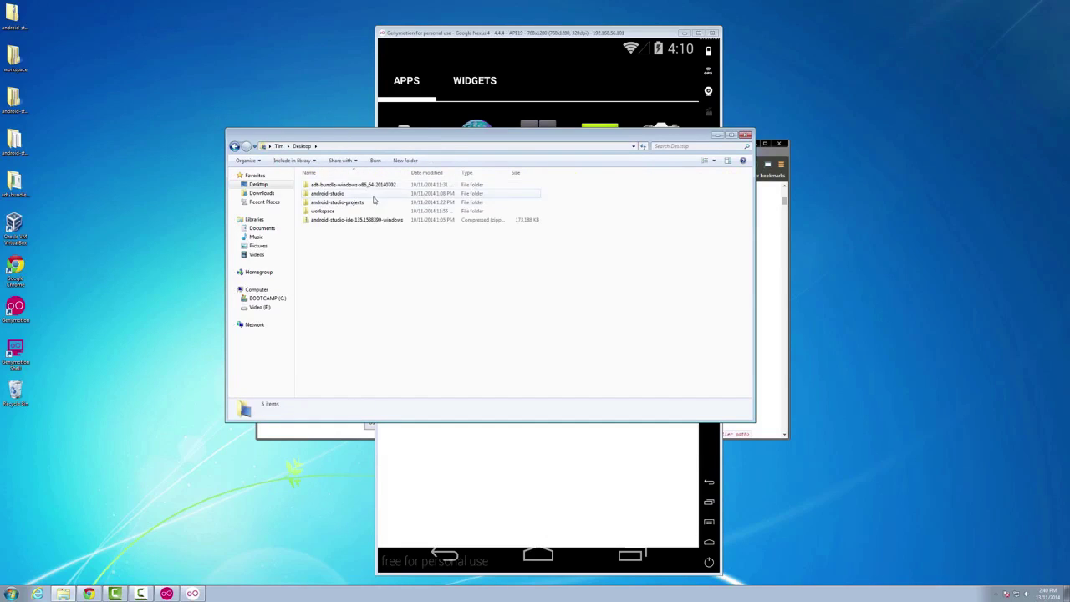
double_click(343, 185)
double_click(330, 187)
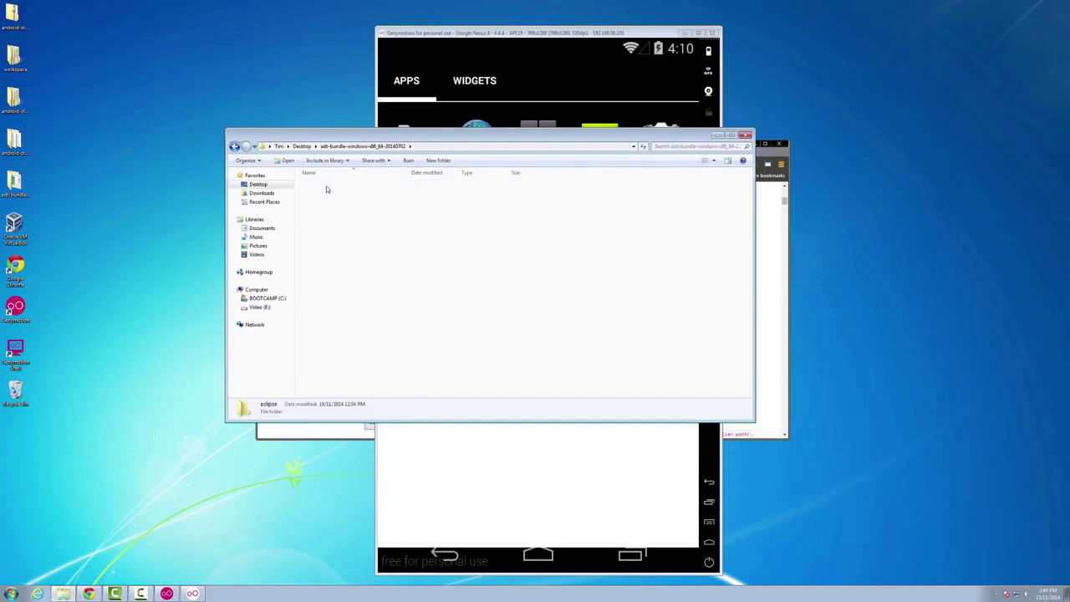
double_click(318, 254)
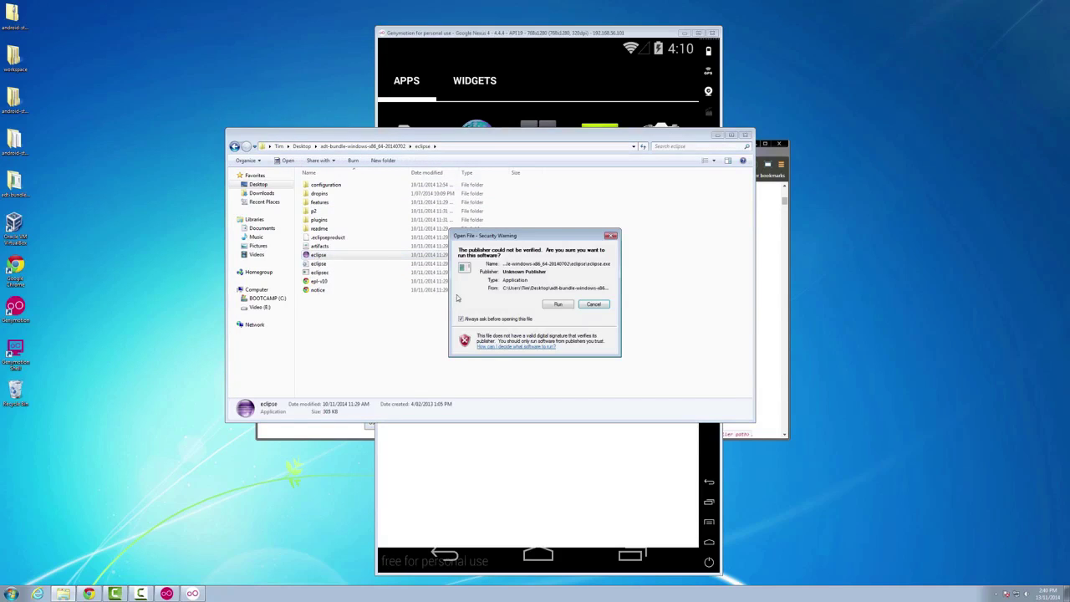
click(555, 304)
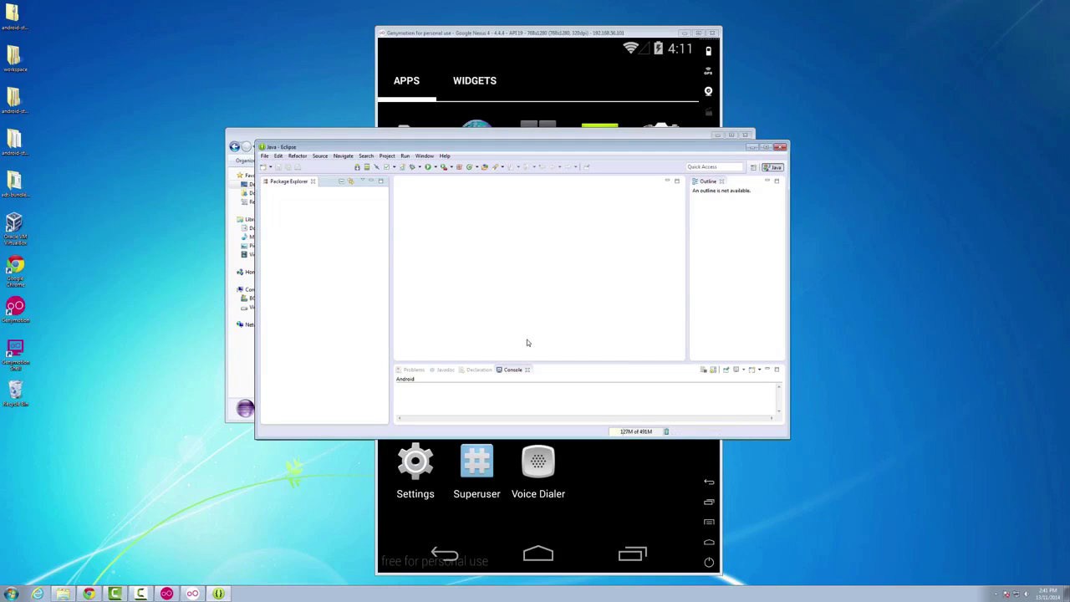
- Start a new Android Application Project named HelloWorld with minimum SDK API 16 (Jelly Bean)
click(264, 157)
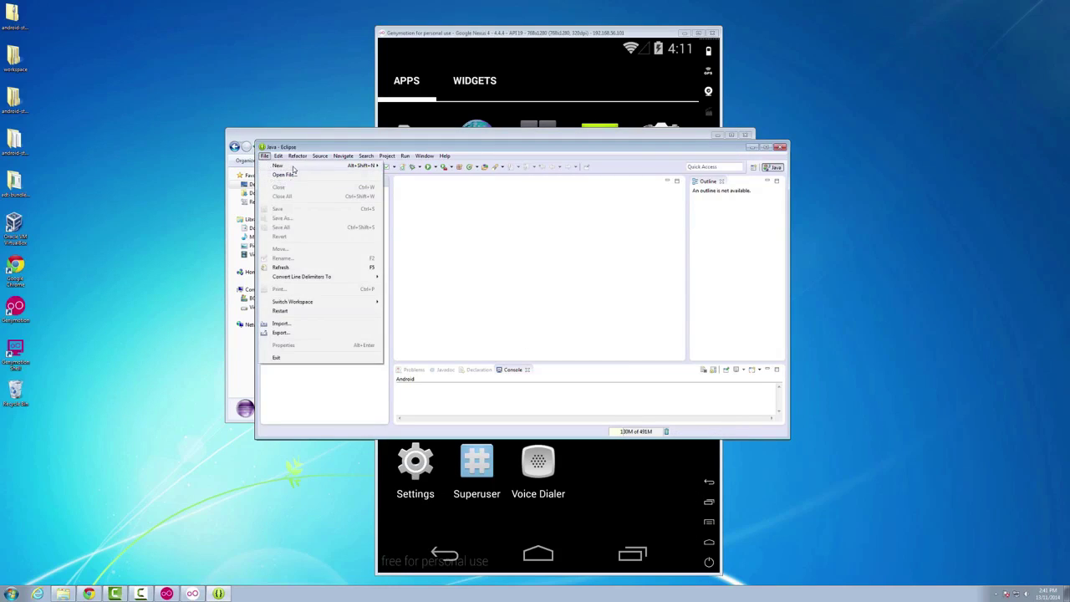
mouse_move(294, 169)
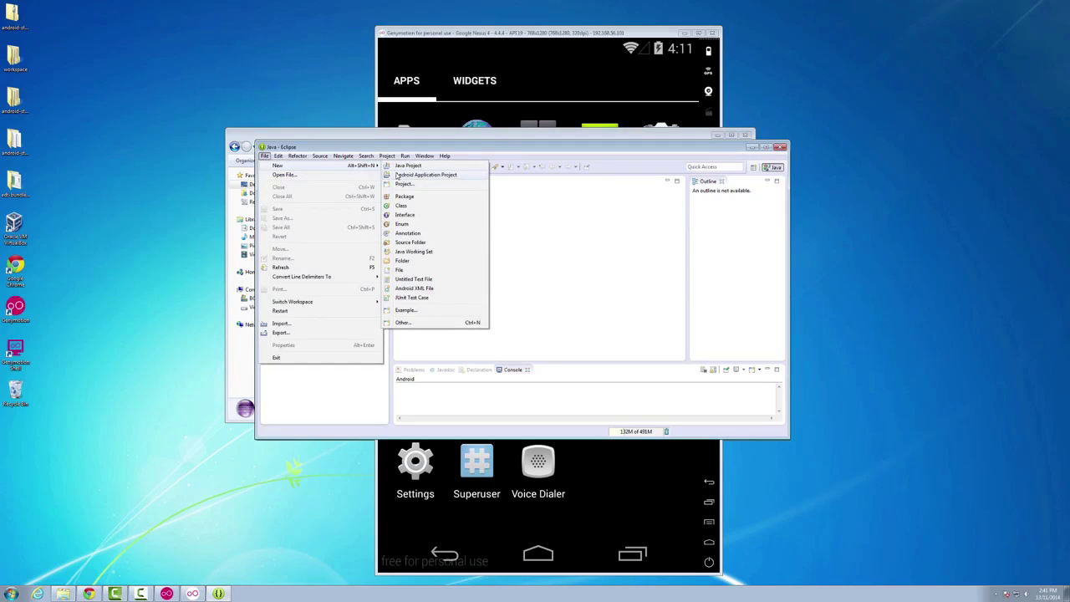
click(427, 175)
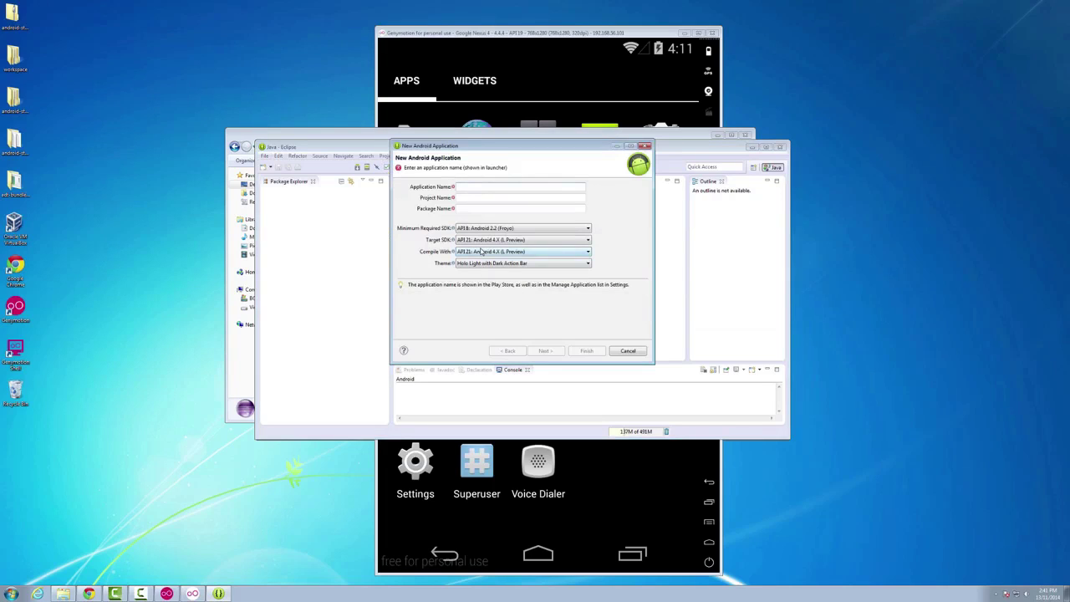
text(HelloWorld)
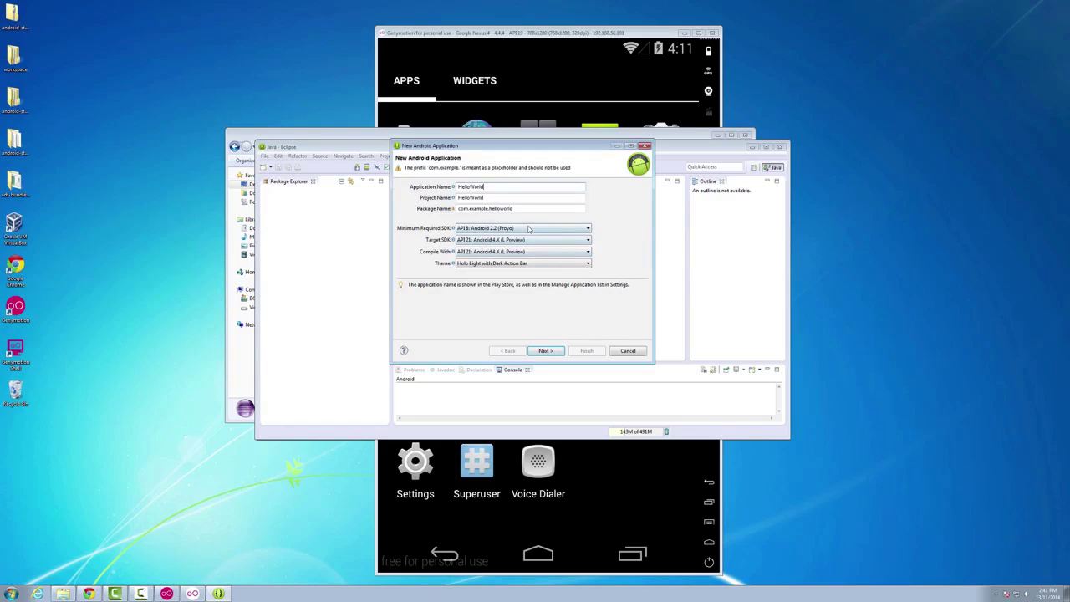
click(530, 228)
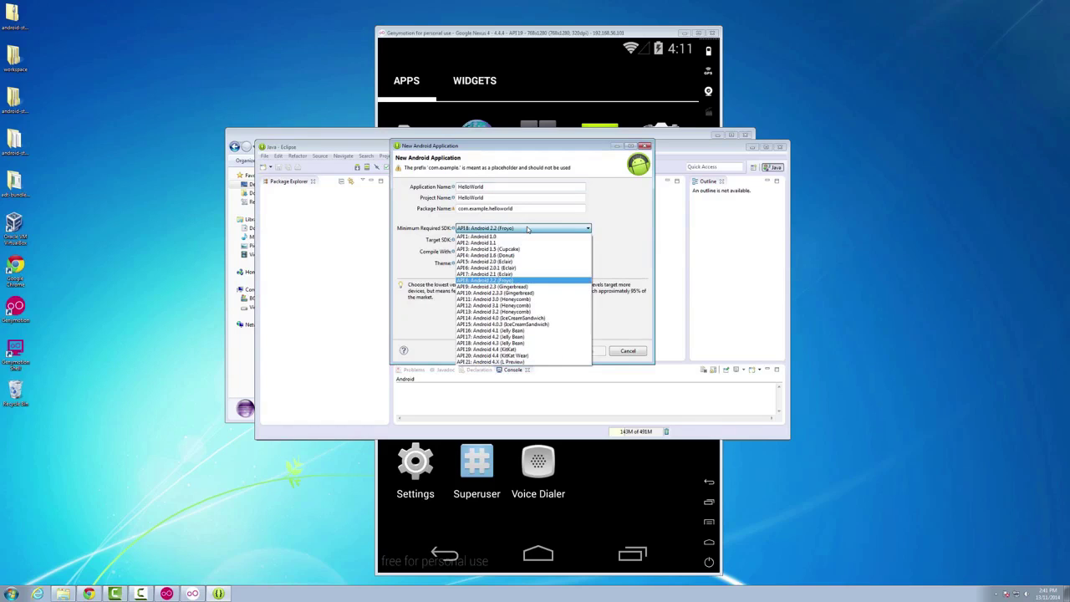
click(503, 330)
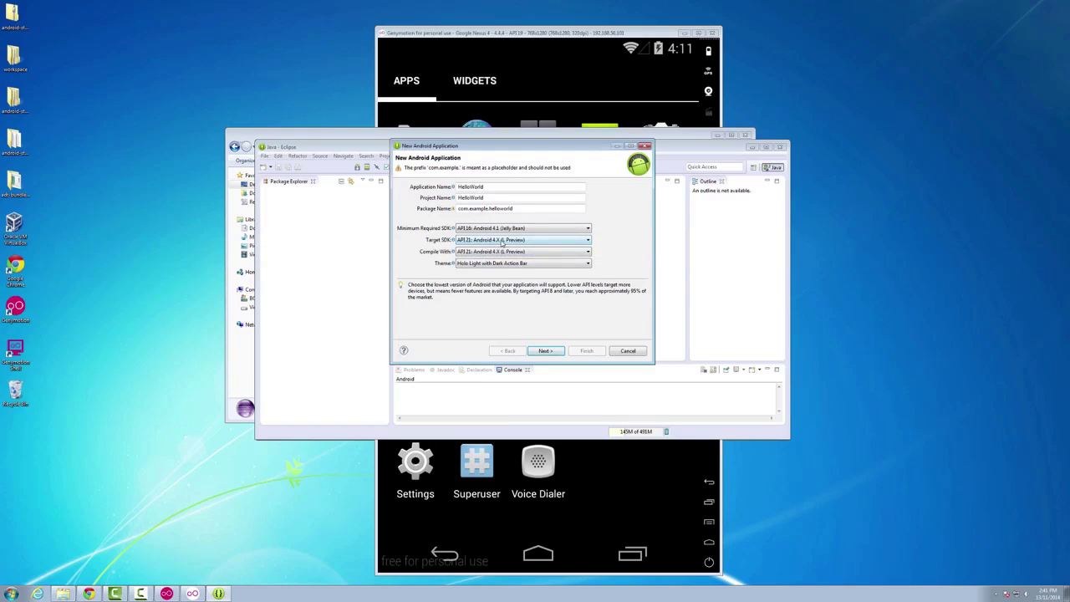
- Advance through the wizard pages, accept the Blank Activity with MainActivity, and finish
click(543, 352)
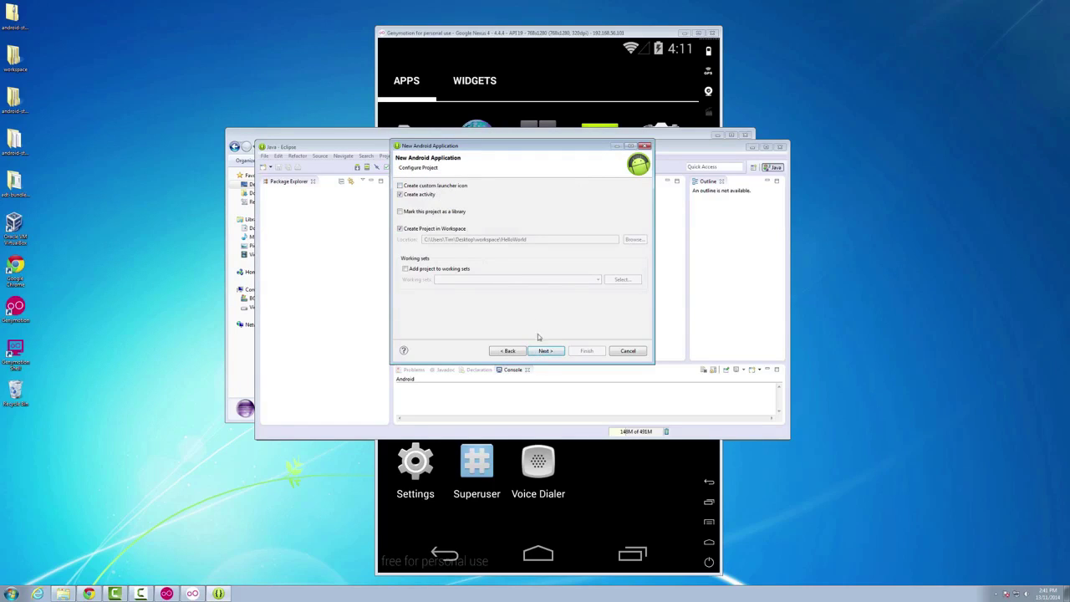
click(546, 351)
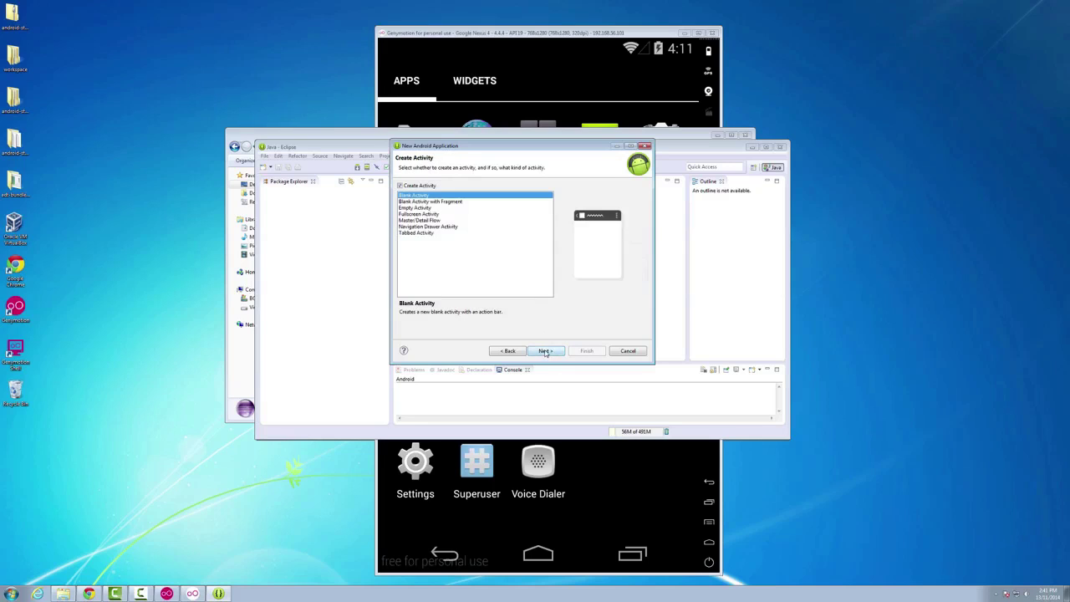
click(546, 352)
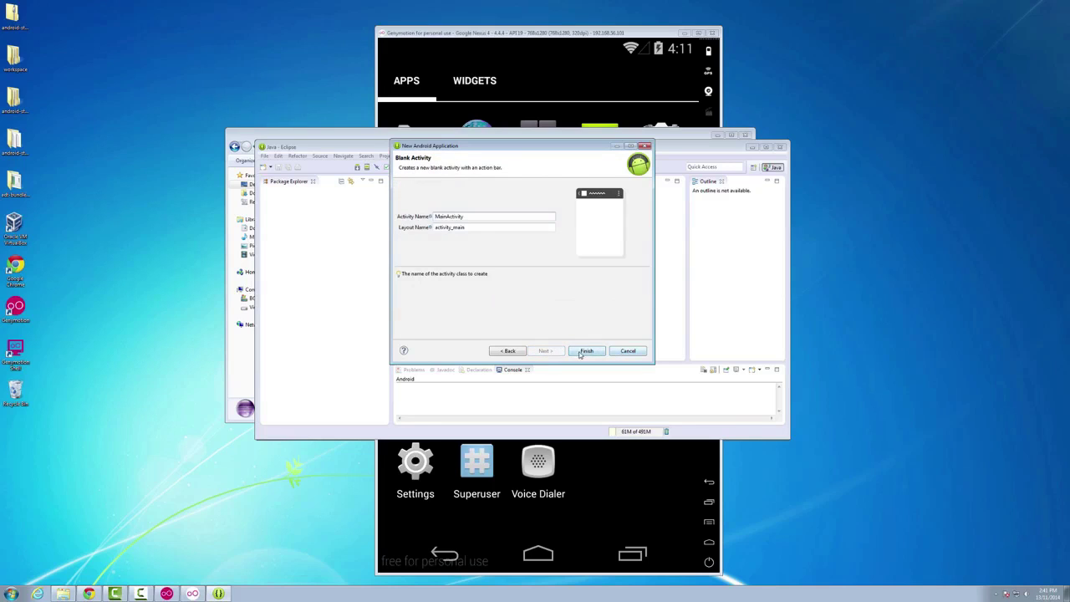
click(584, 351)
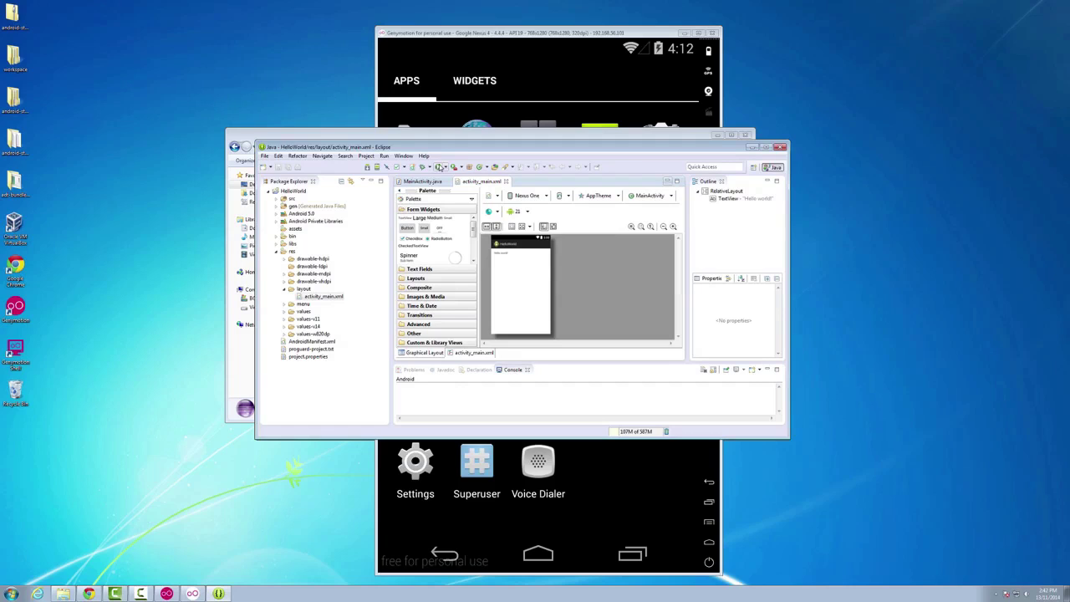
- Run MainActivity as an Android Application on the running Genymotion Nexus 4 device
click(277, 200)
click(284, 207)
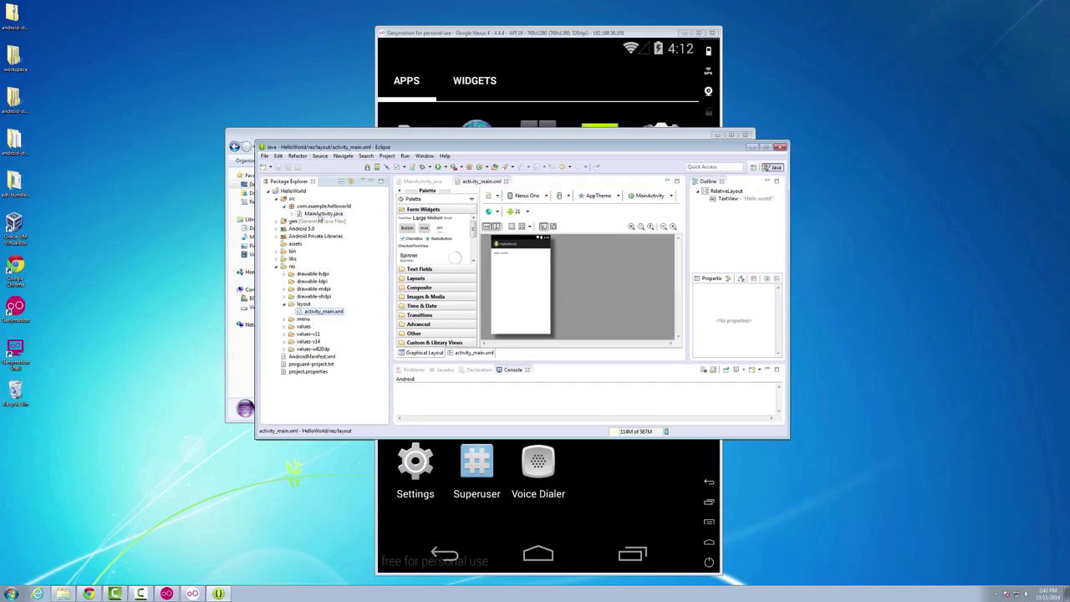
click(320, 214)
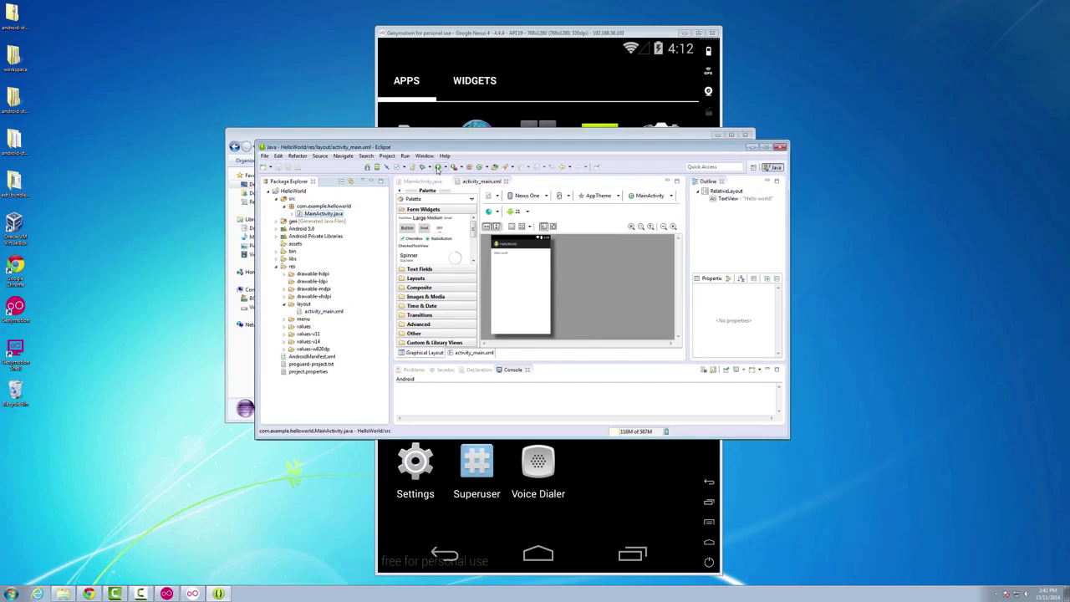
click(437, 167)
click(504, 201)
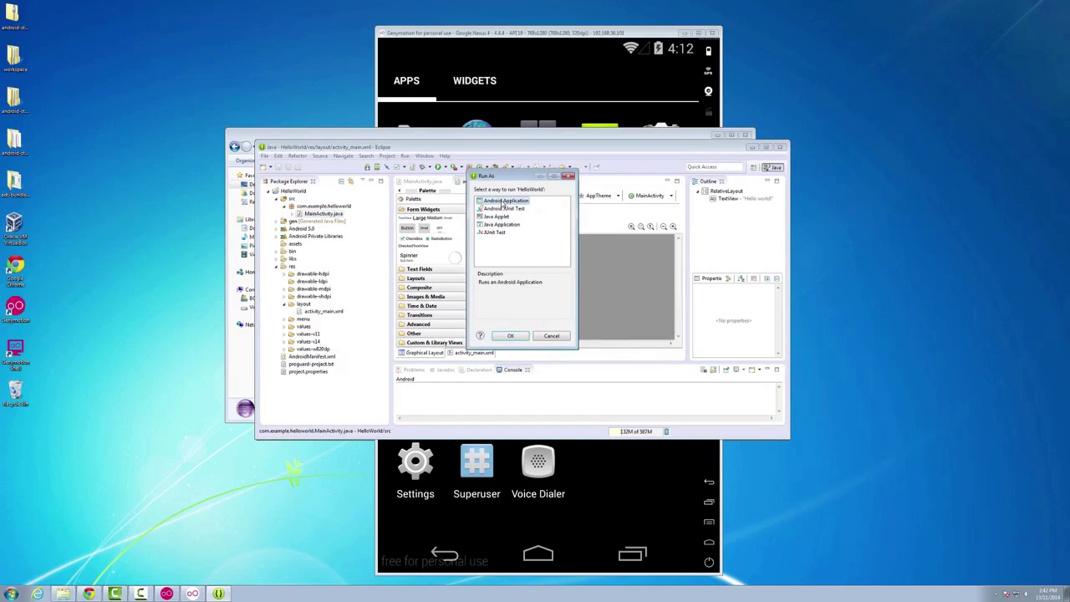
click(504, 337)
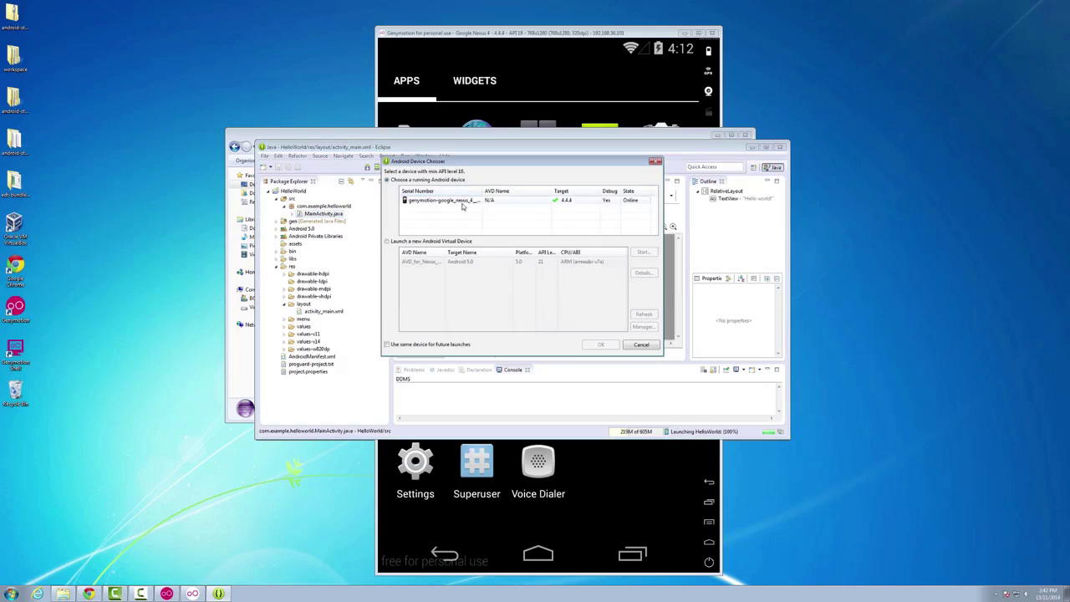
click(448, 202)
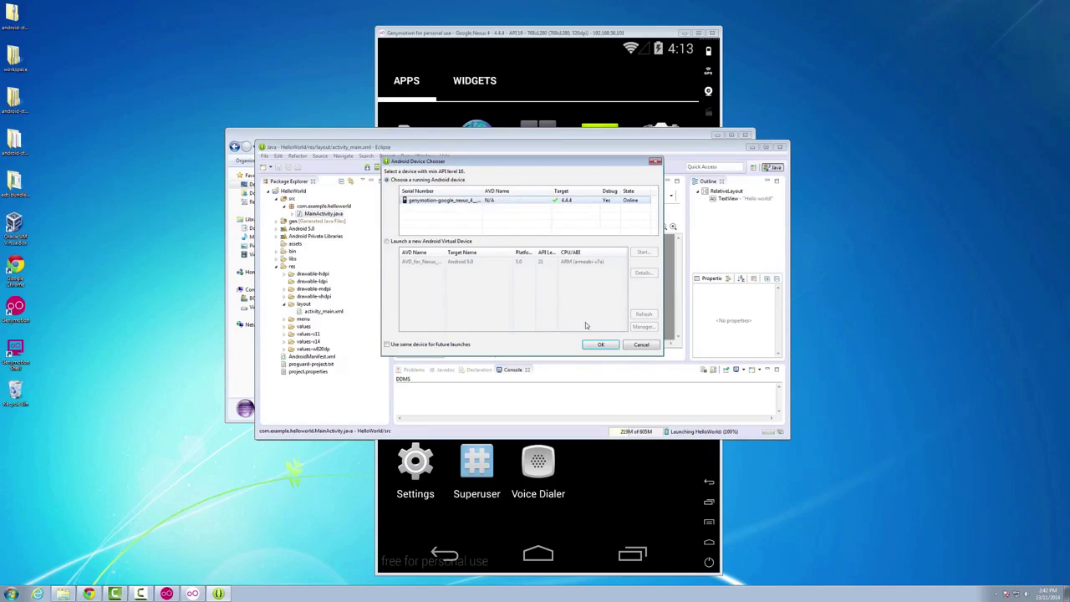
click(595, 345)
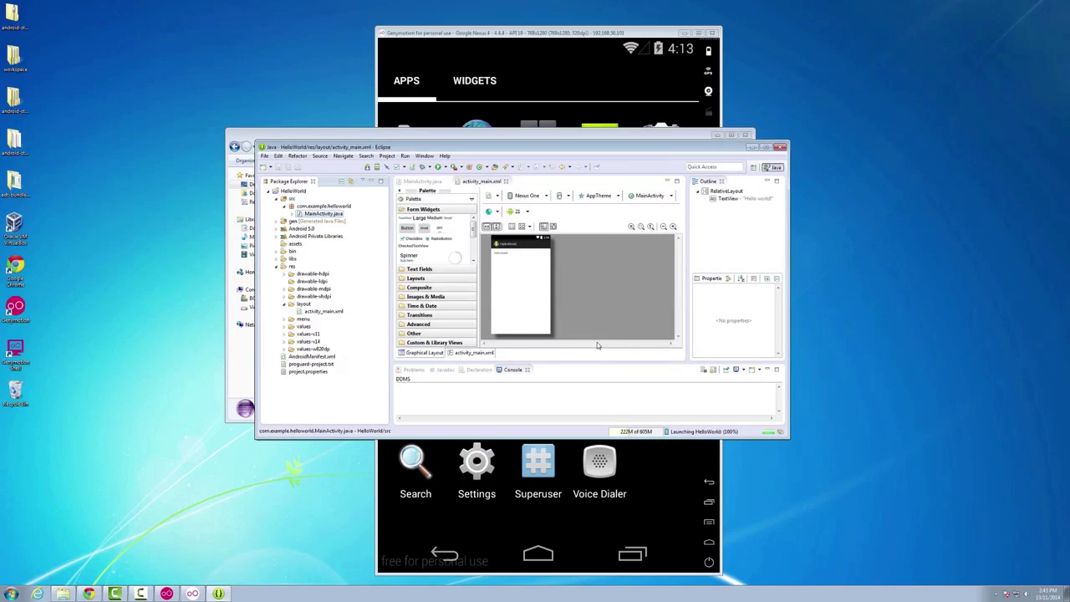
- Check 'Hello world!' on the emulator, accept logcat monitoring, and exit Eclipse
click(582, 34)
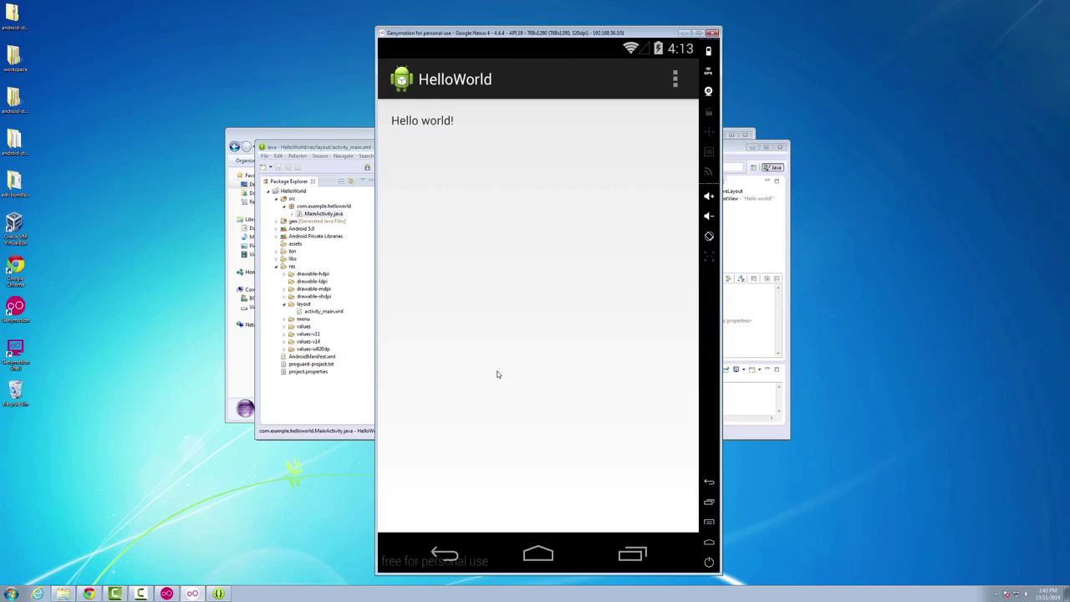
click(445, 554)
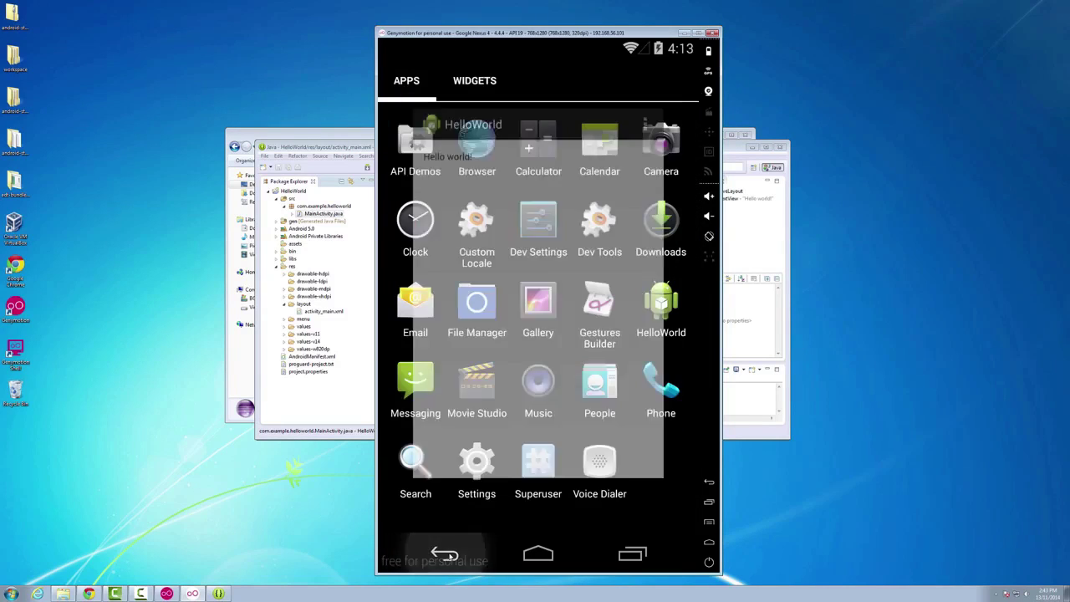
click(338, 146)
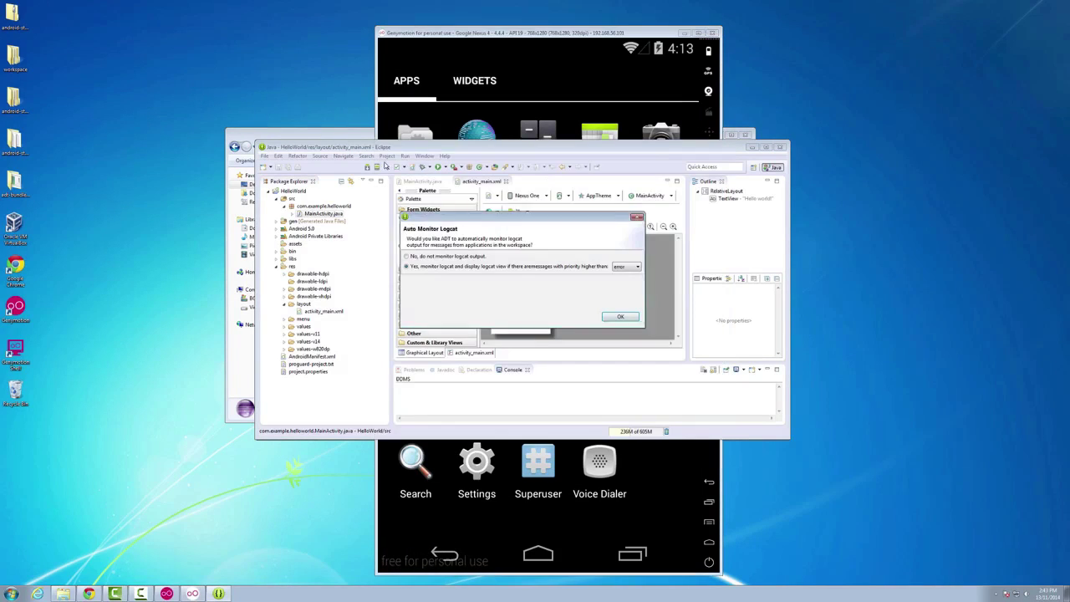
click(621, 317)
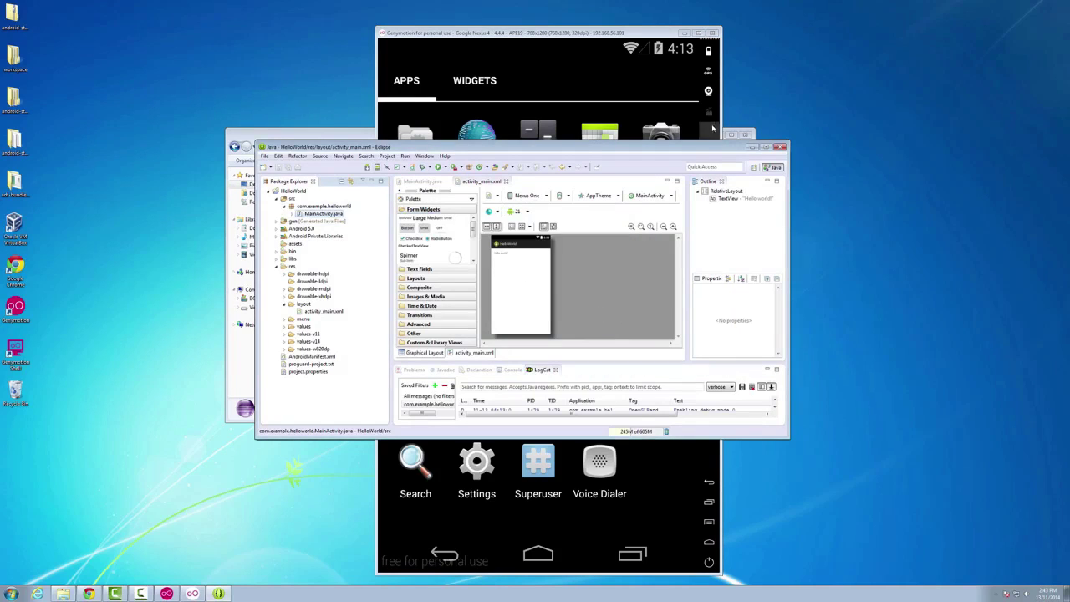
click(781, 148)
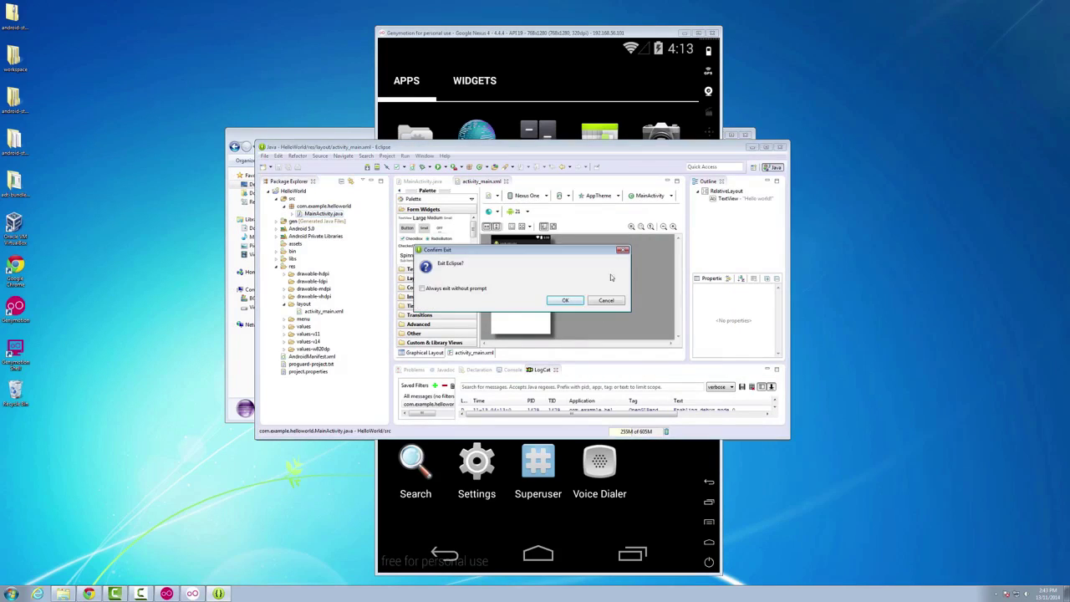
click(567, 299)
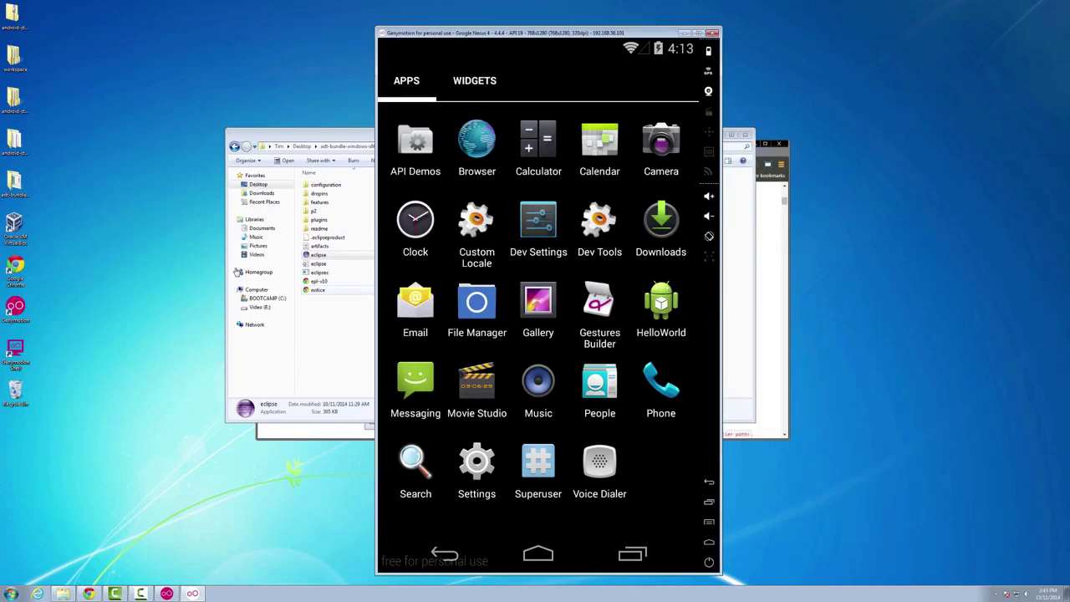
- Browse to Desktop > android-studio > bin and run studio64.exe past the security warning
click(313, 140)
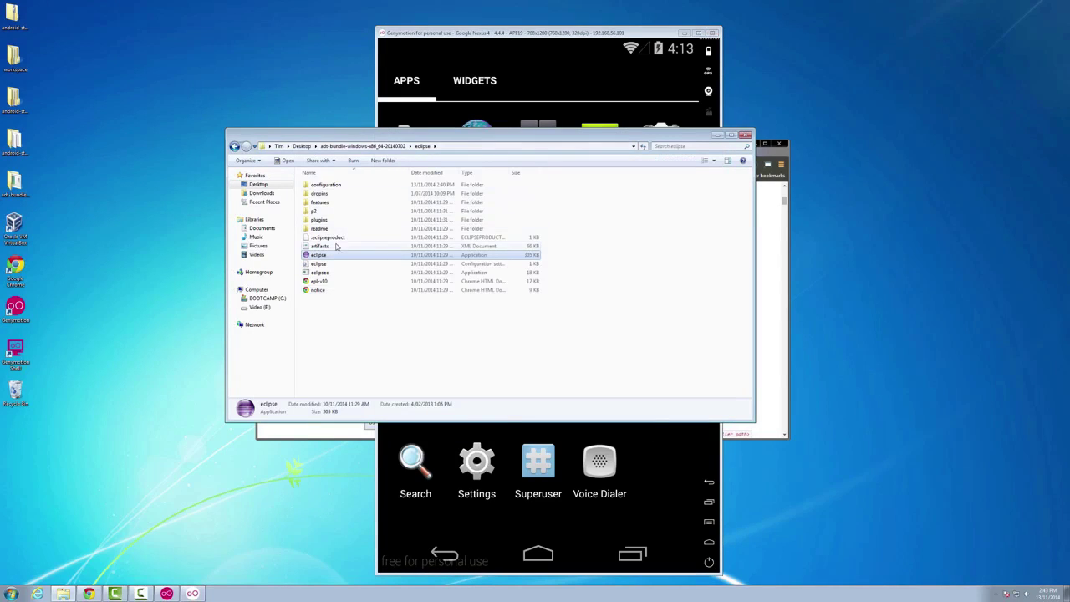
click(258, 184)
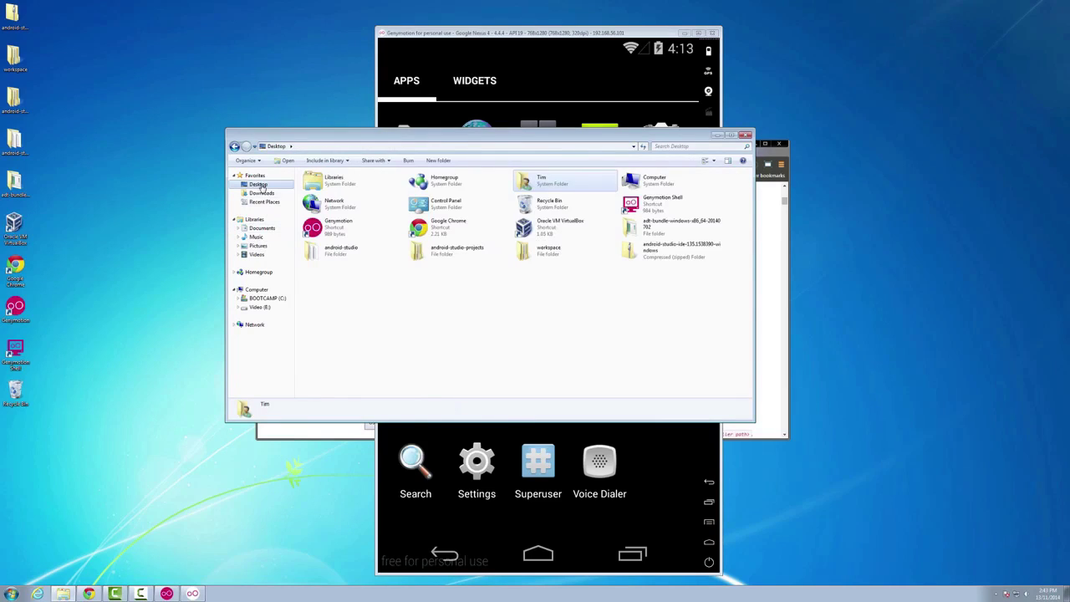
double_click(551, 187)
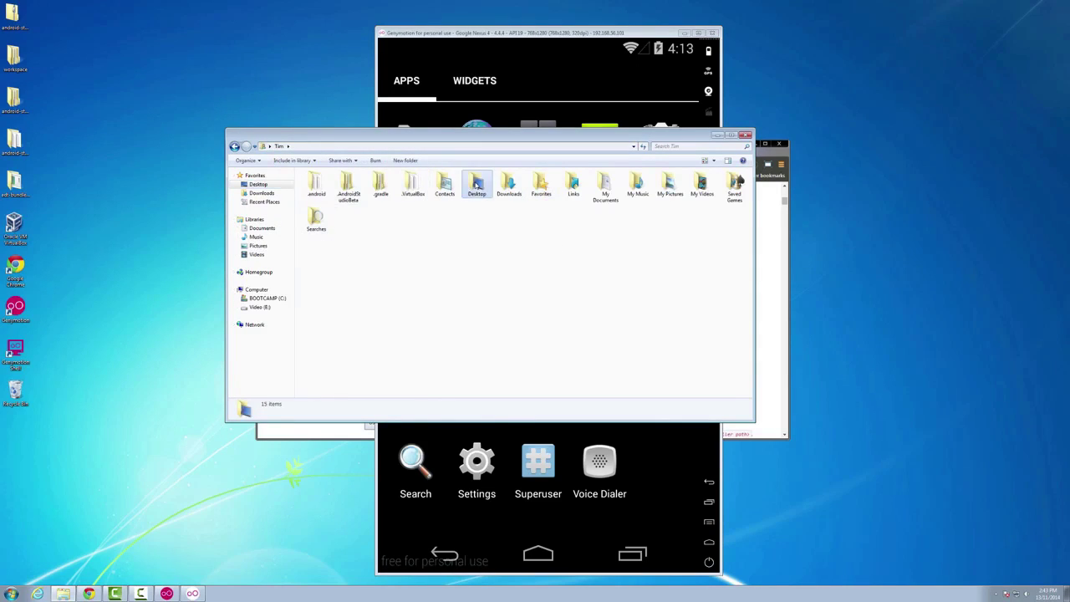
double_click(476, 183)
double_click(336, 194)
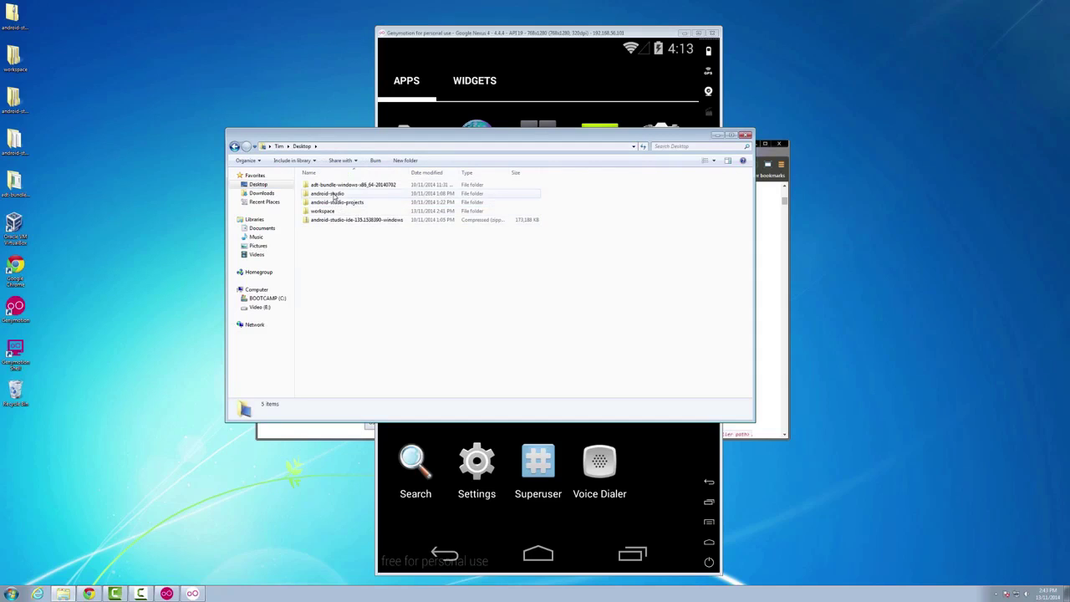
double_click(315, 184)
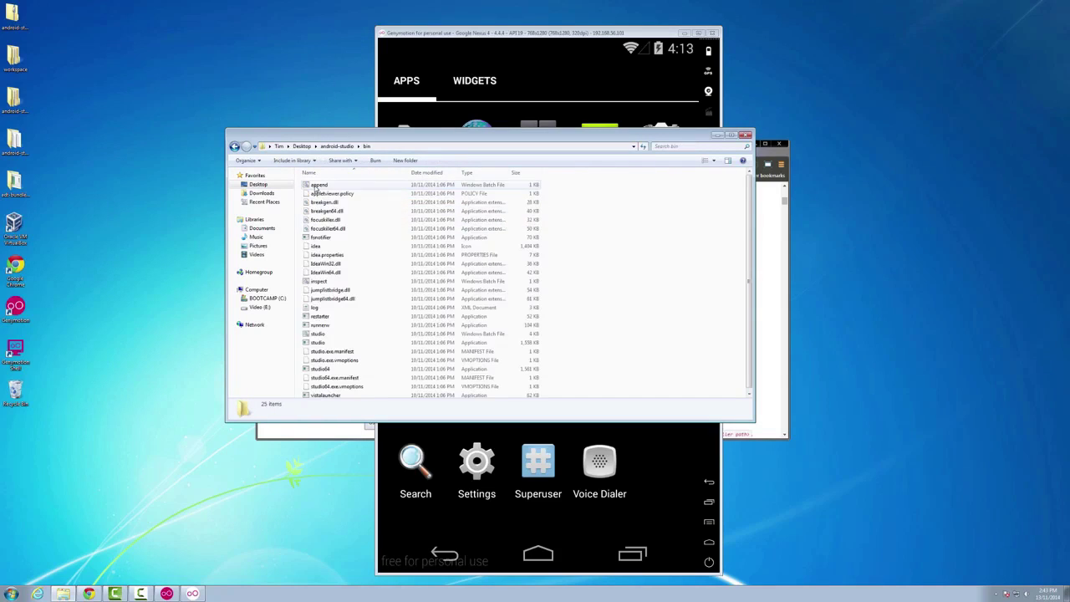
double_click(318, 368)
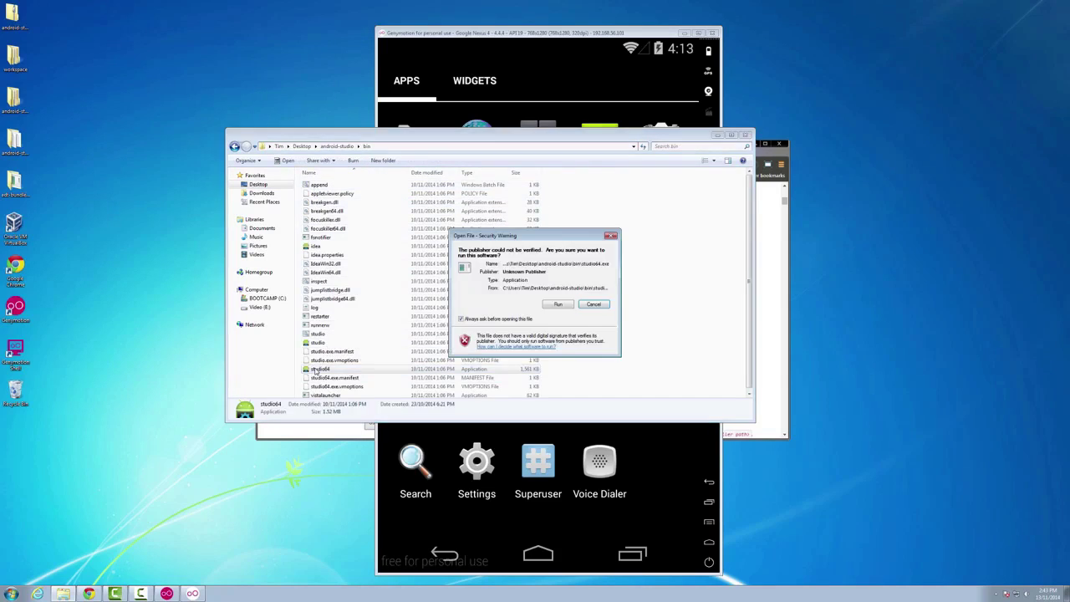
click(553, 304)
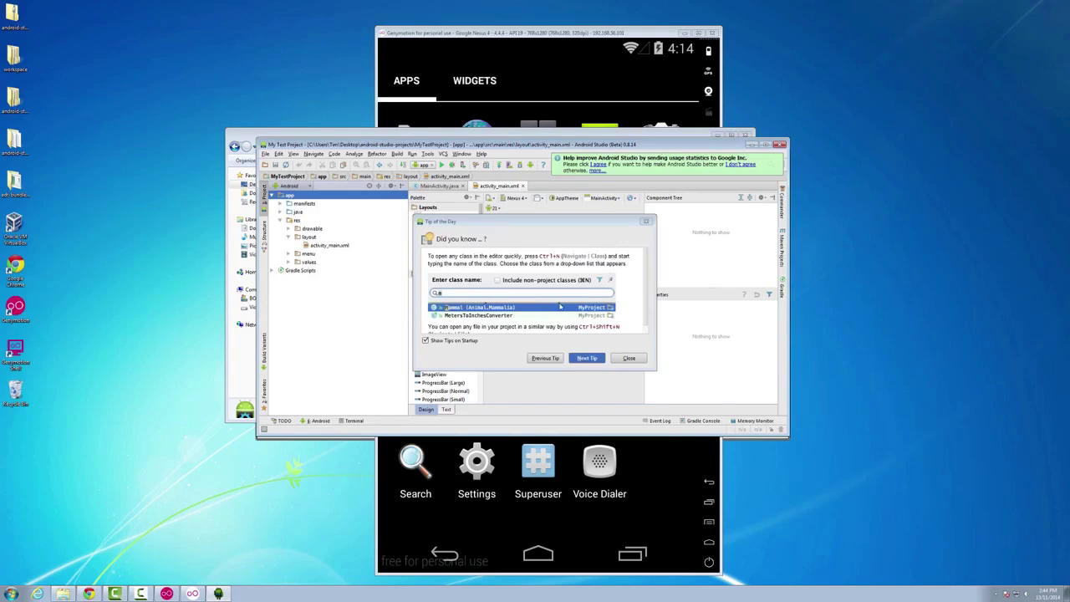
- Dismiss Tip of the Day and run My Test Project on the Genymotion Nexus 4 device
click(629, 359)
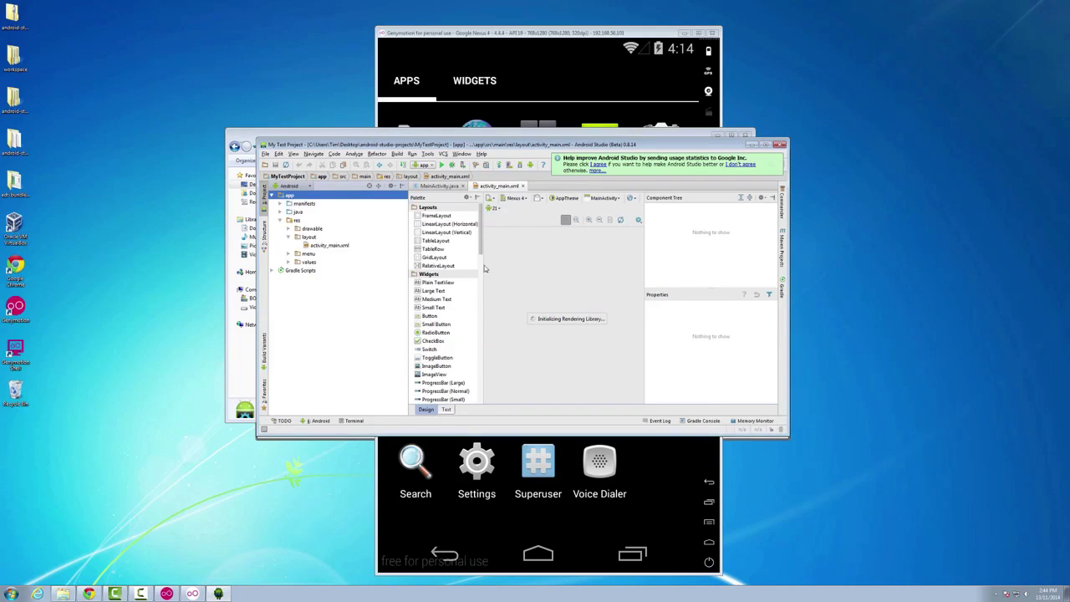
click(440, 166)
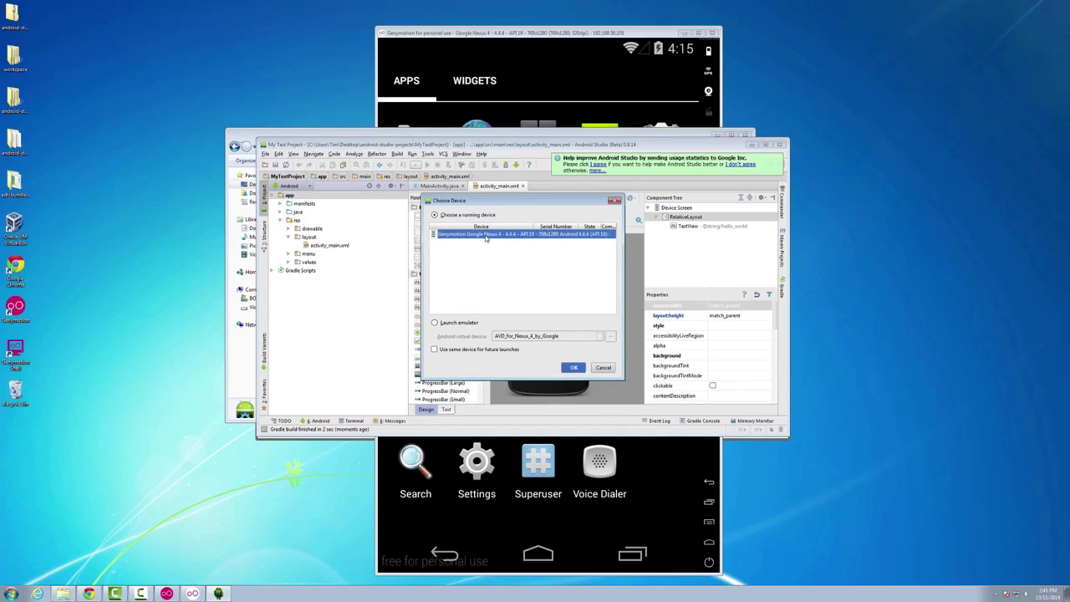
click(571, 368)
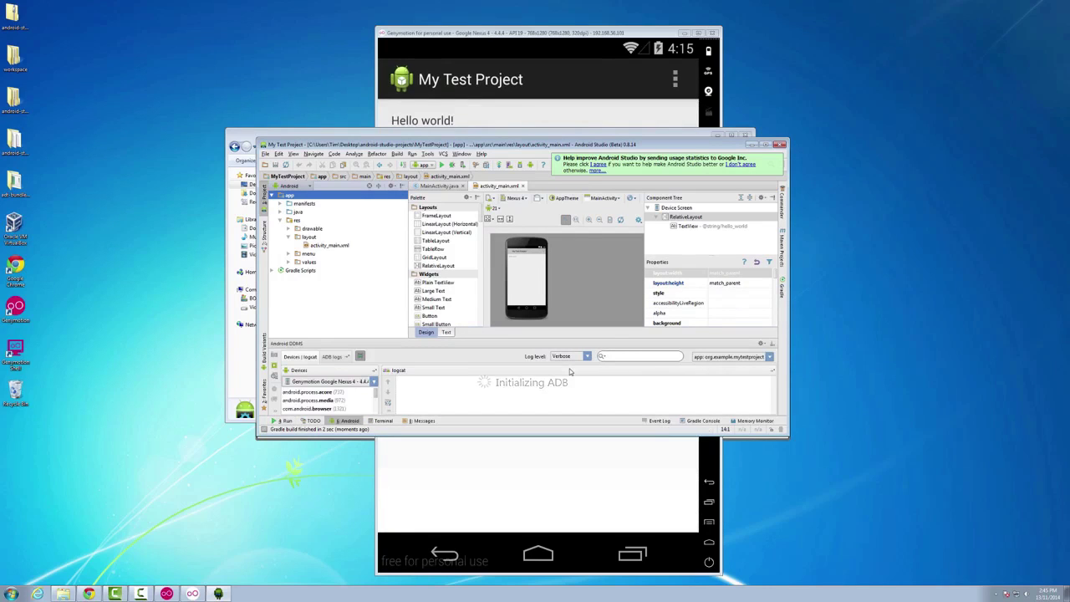
click(569, 36)
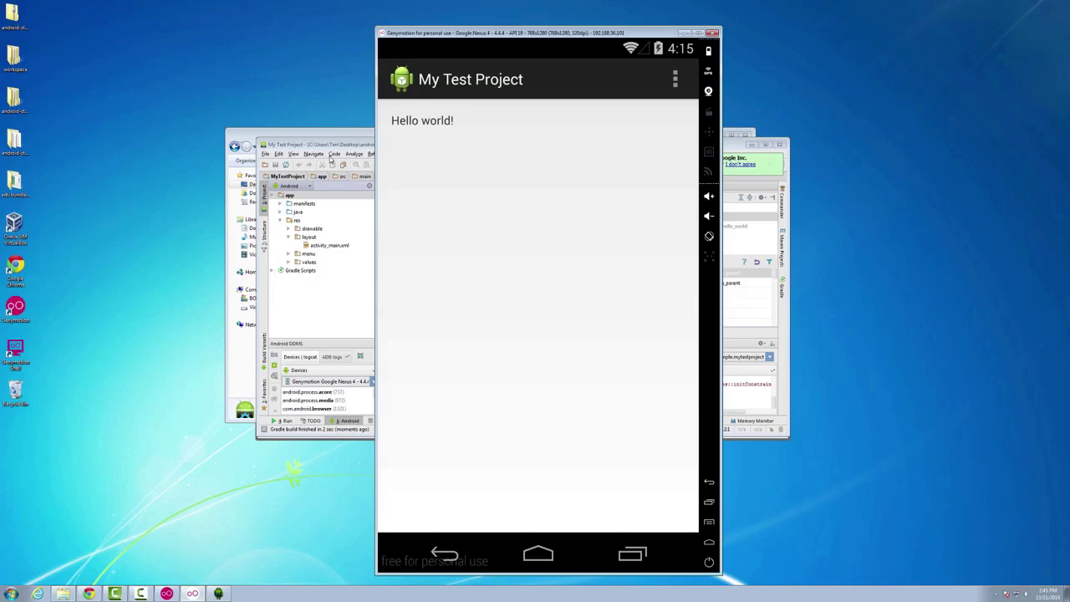
- Exit Android Studio and confirm the prompt
click(330, 146)
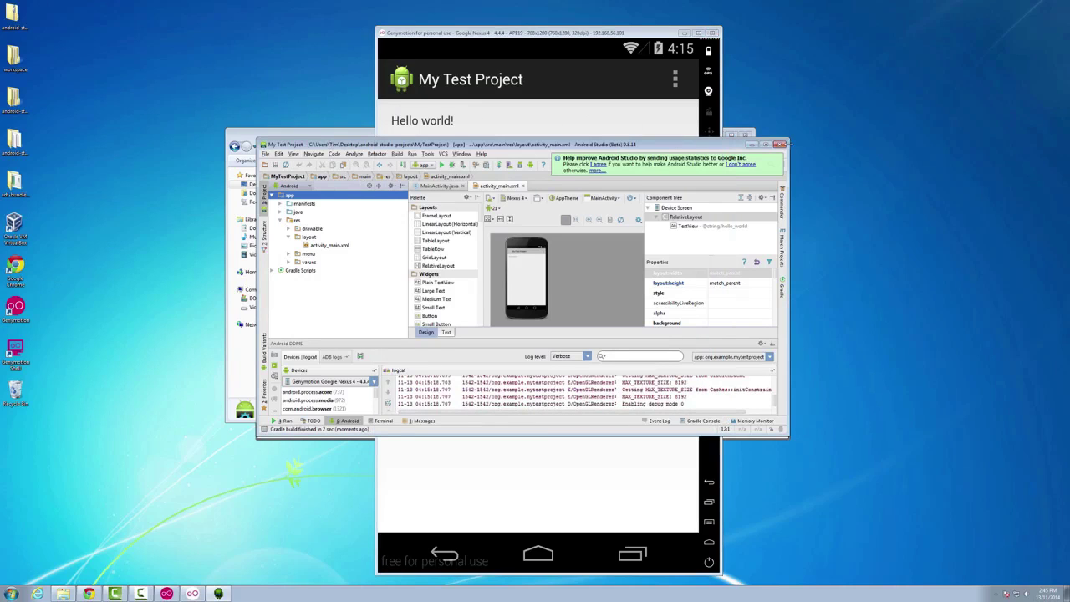
click(782, 146)
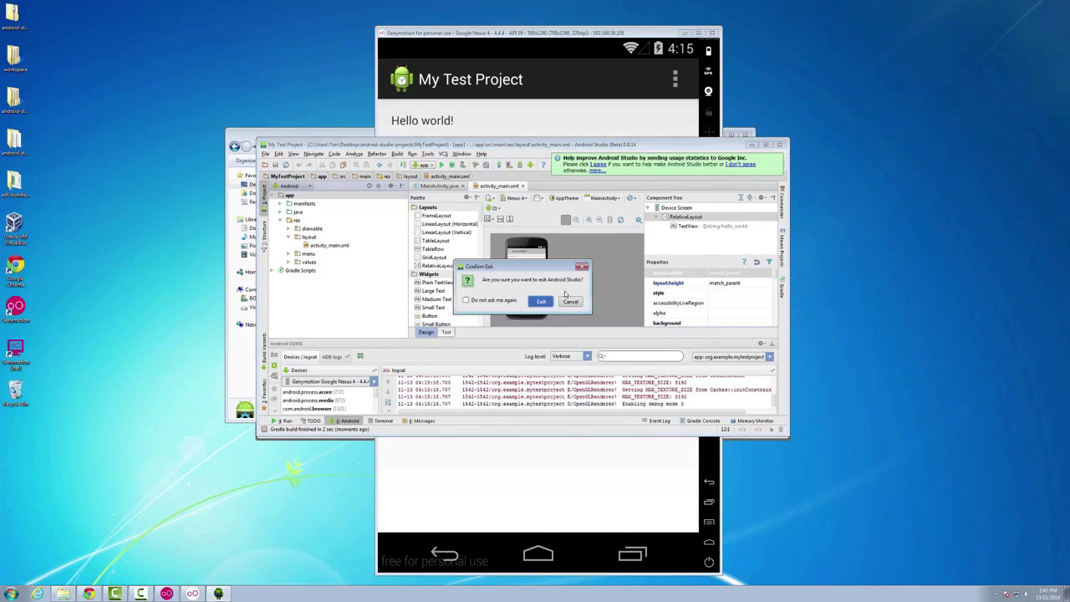
click(539, 303)
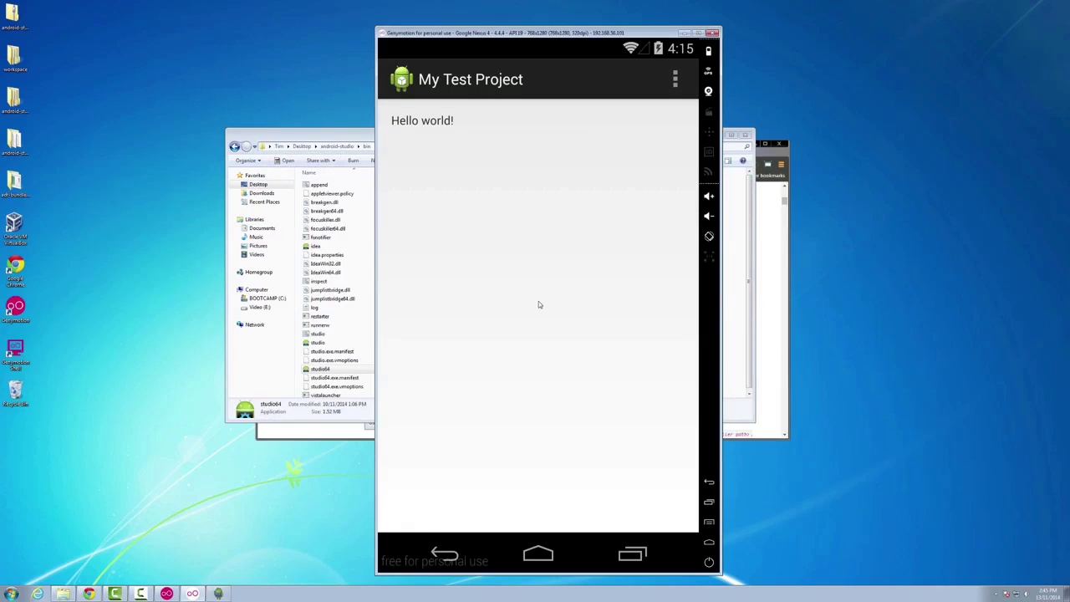
- Power-cycle and unlock the emulator screen, dismiss the power menu, then close the emulator window
click(709, 565)
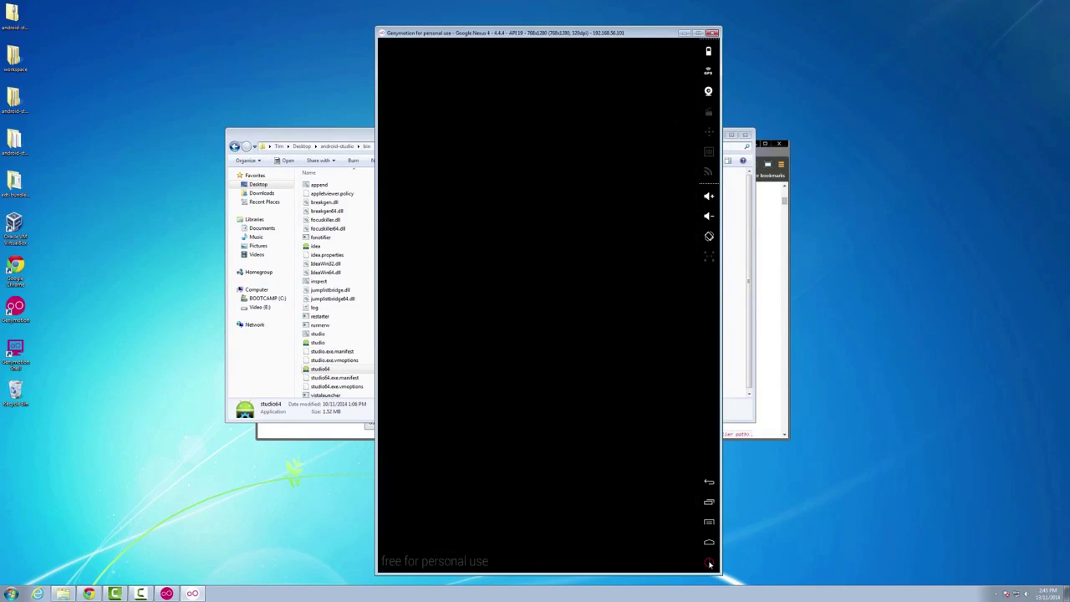
click(708, 565)
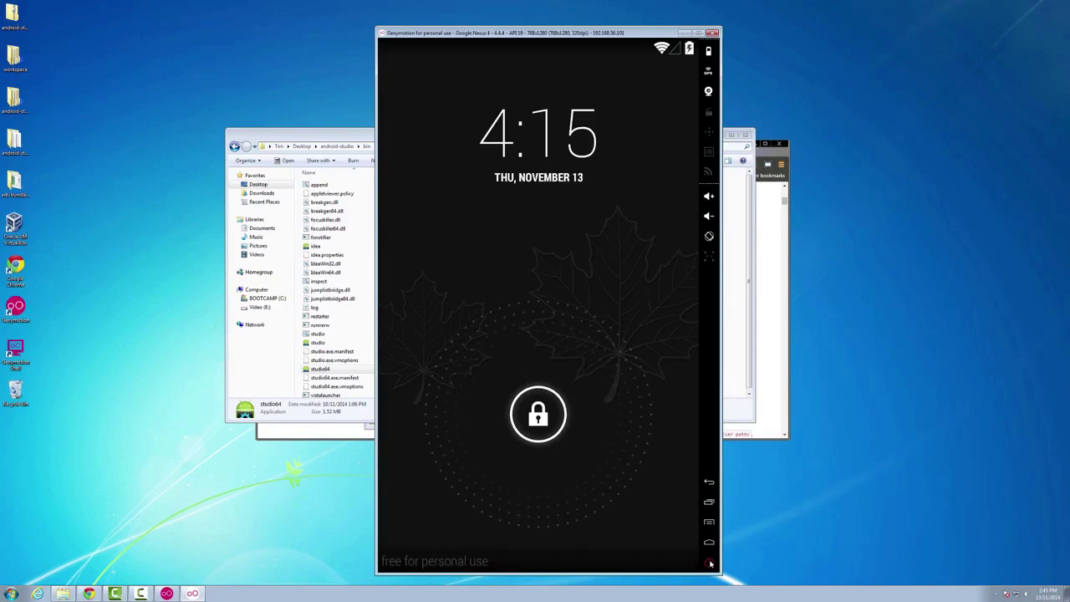
drag(540, 436, 544, 303)
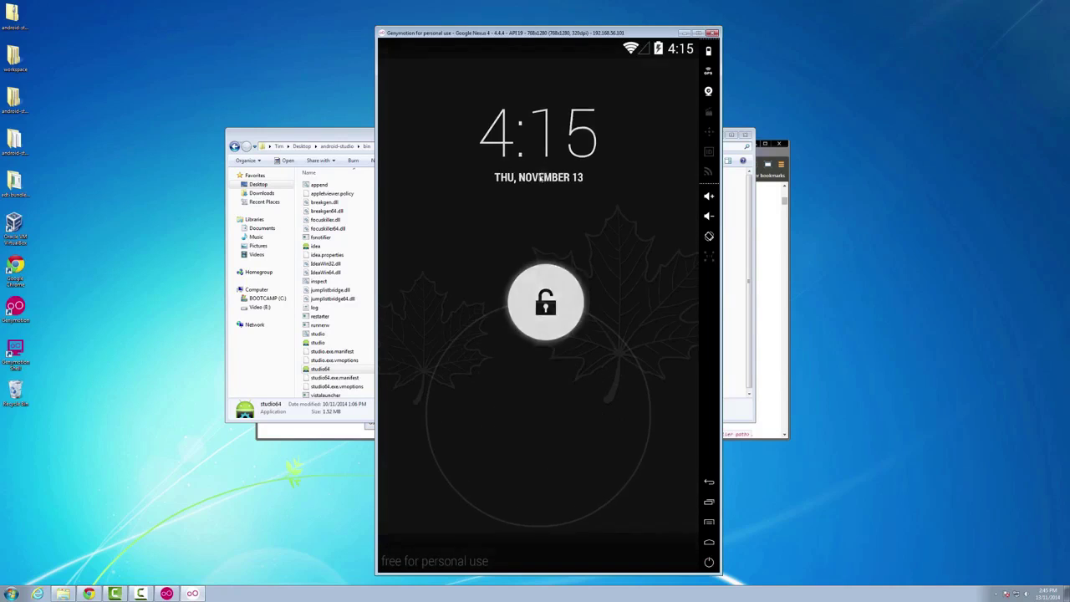
click(708, 564)
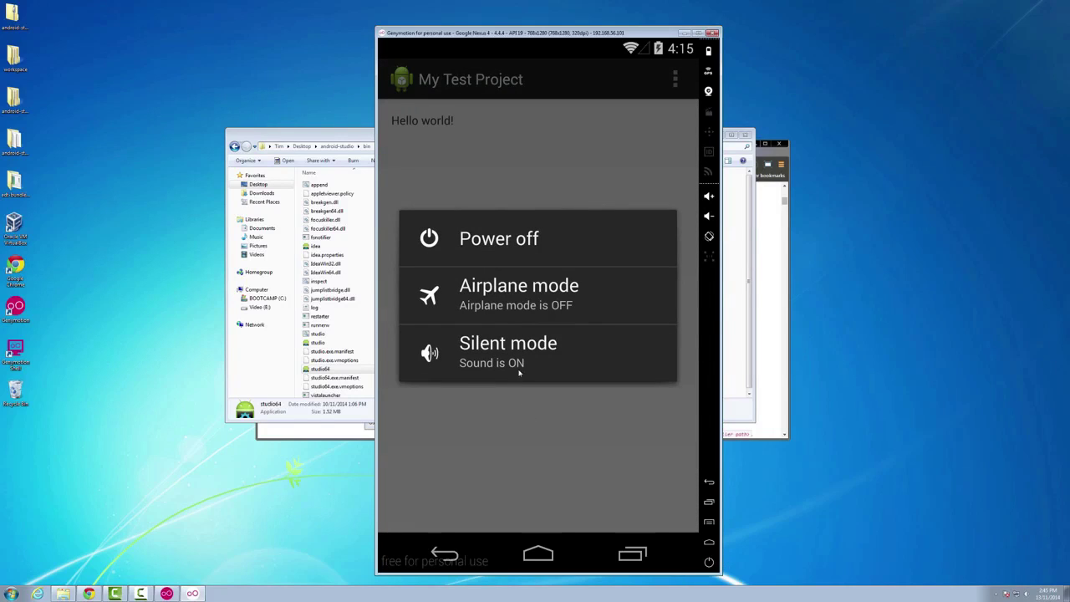
click(552, 458)
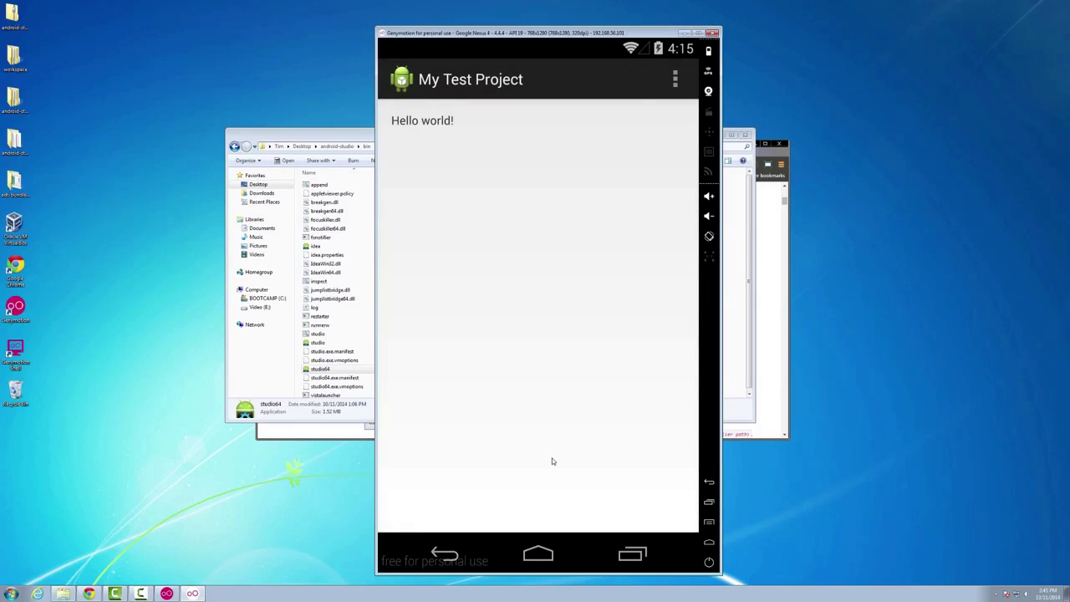
click(712, 33)
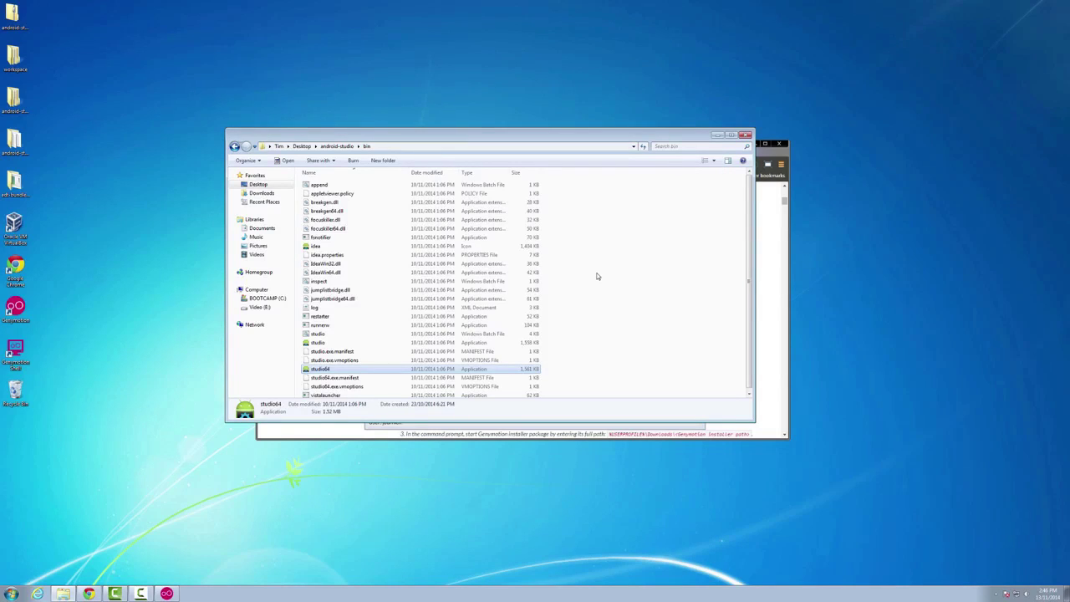
click(758, 275)
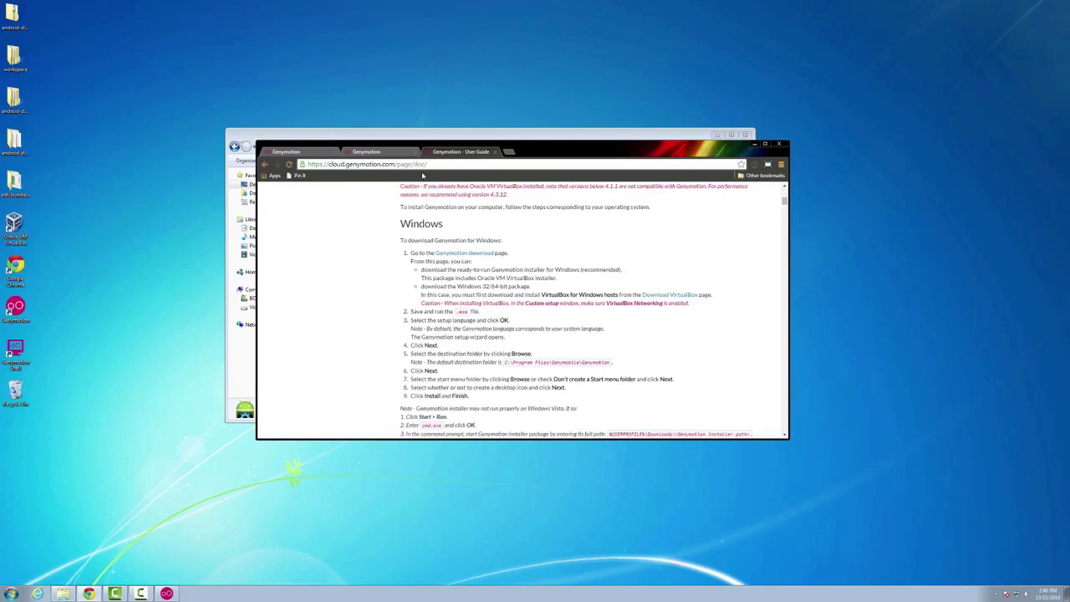
click(167, 593)
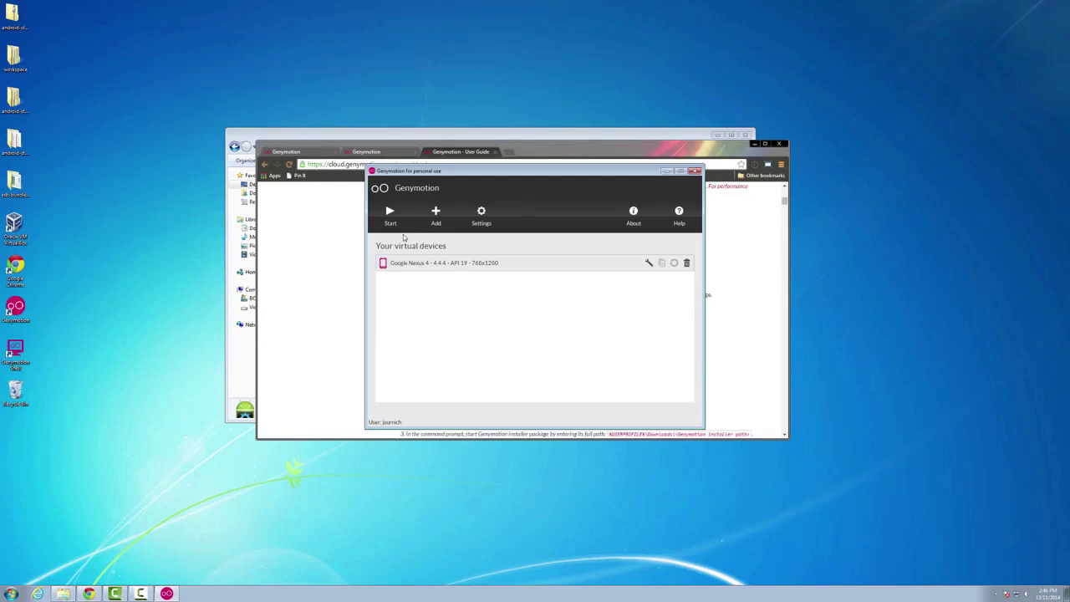
click(389, 214)
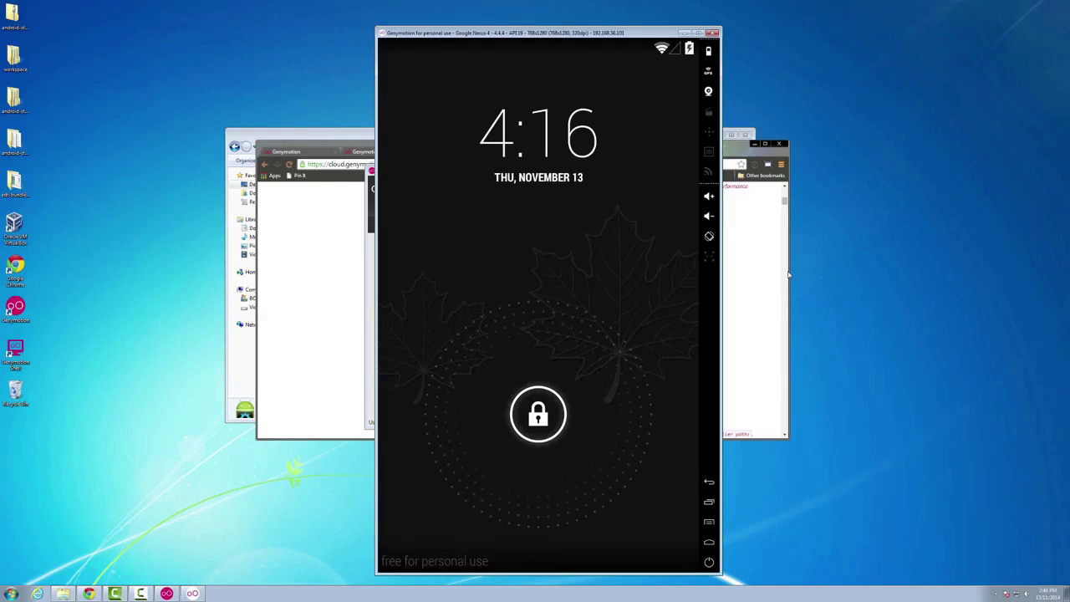
drag(550, 401, 577, 408)
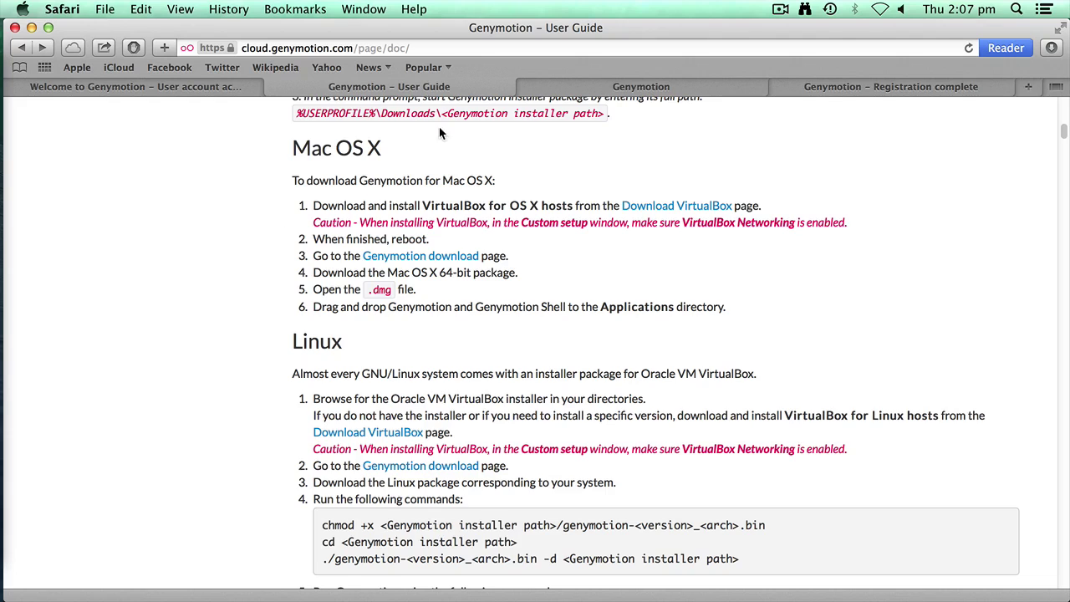
- Go from the Genymotion home page tab to Pricing to compare the Free, Indie and Business licenses
scroll(501, 167, up, 8)
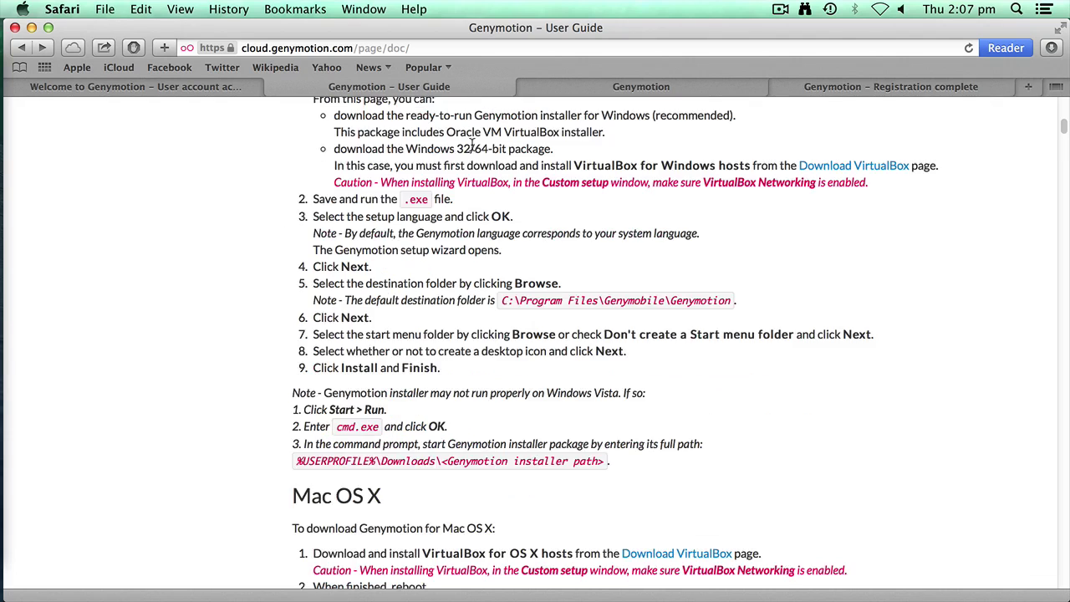
click(612, 87)
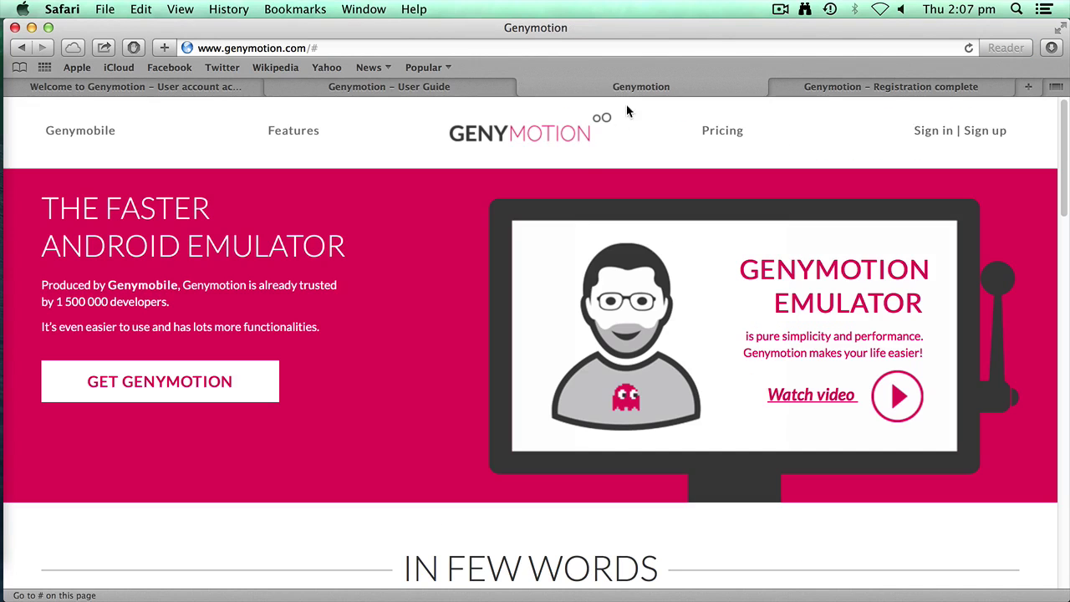
click(720, 134)
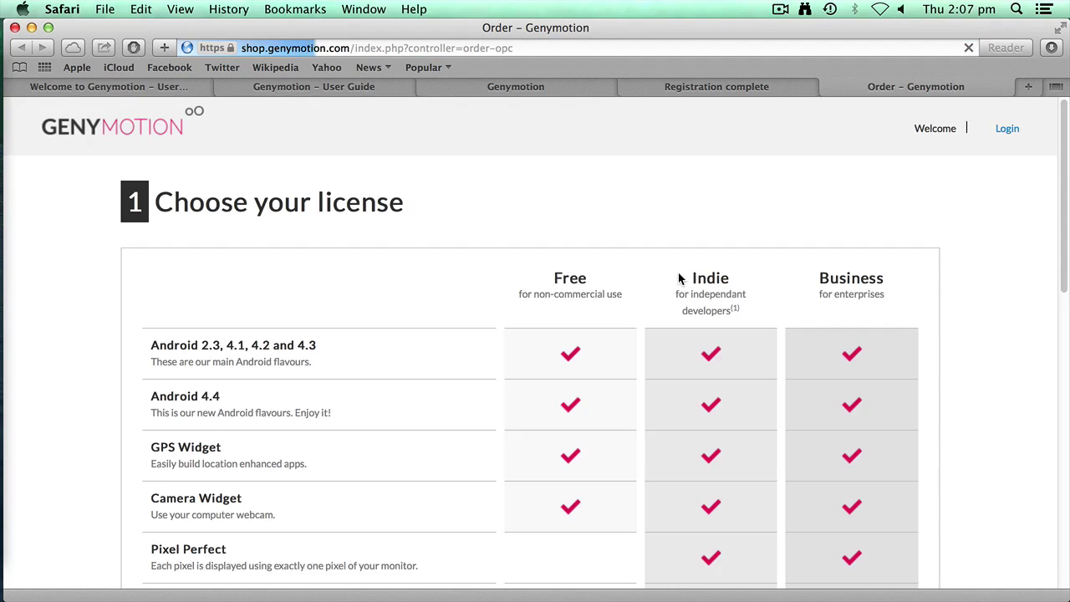
scroll(539, 333, down, 1)
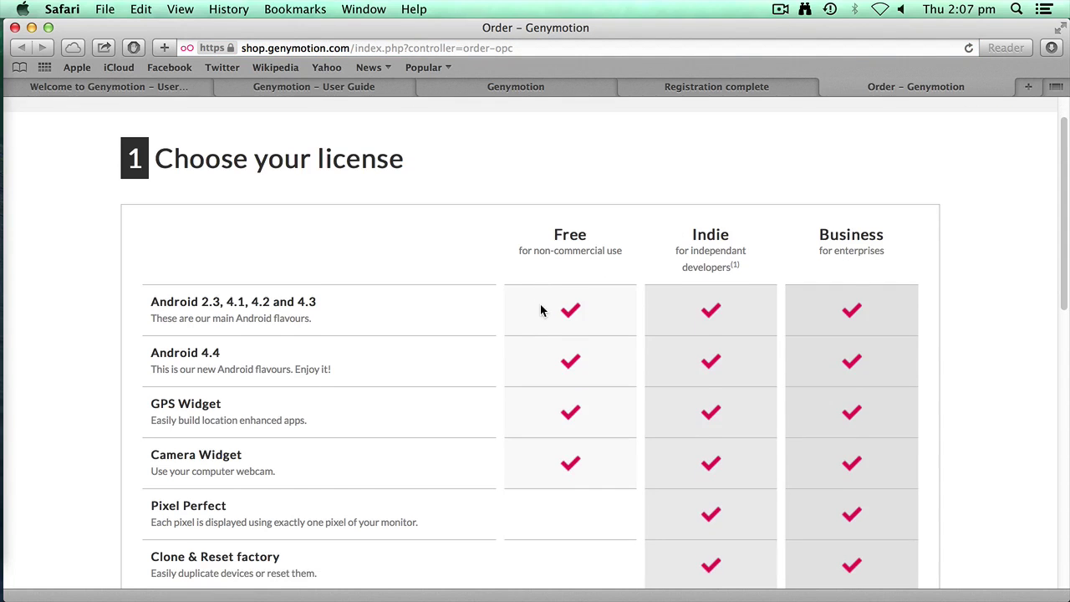
scroll(605, 285, down, 3)
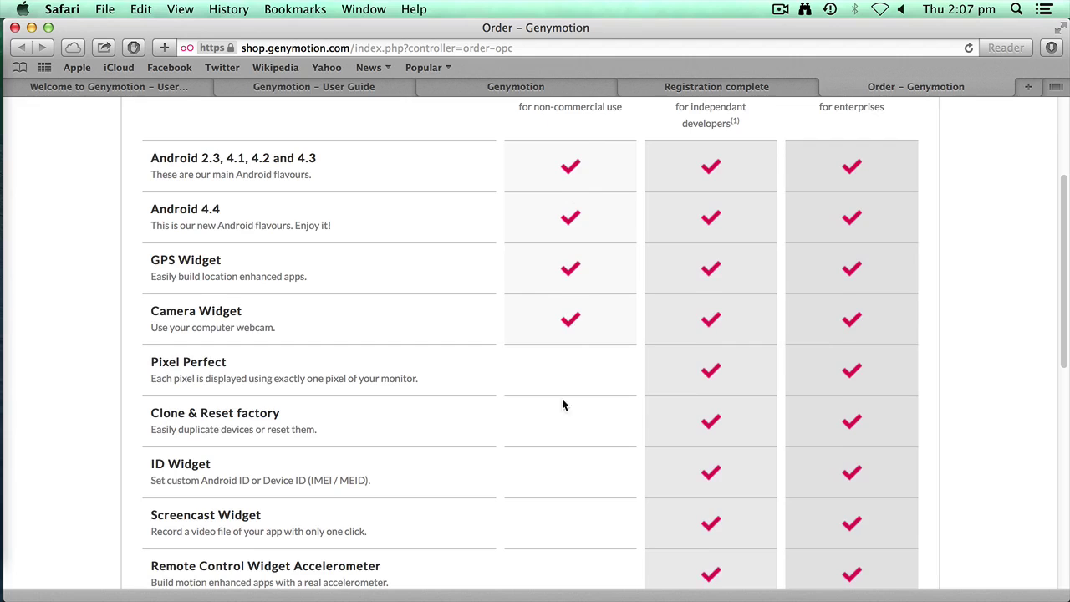
scroll(723, 217, up, 1)
scroll(720, 217, up, 1)
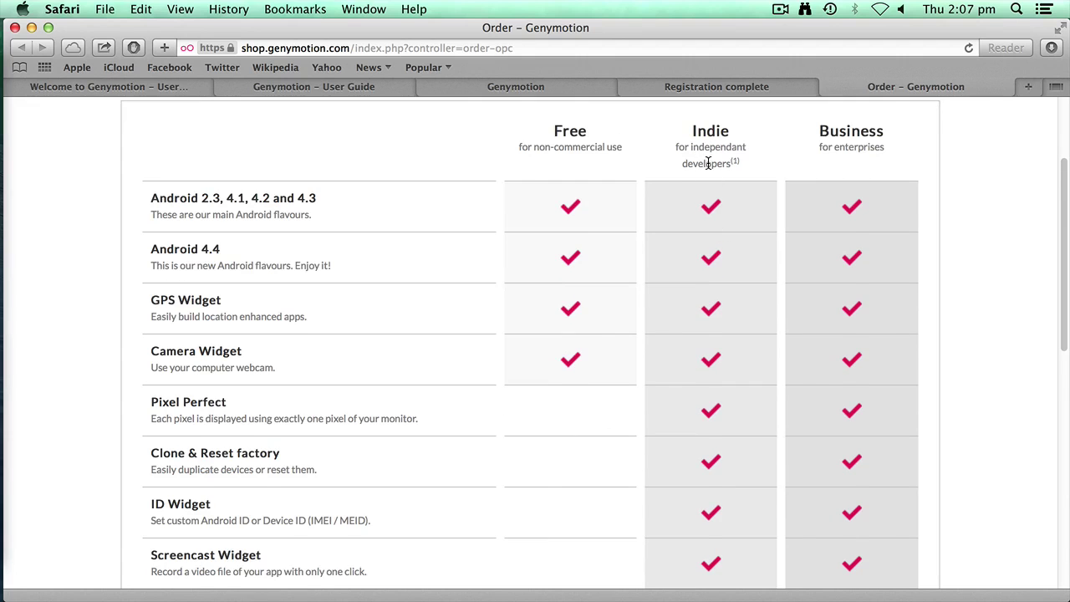
scroll(676, 371, down, 2)
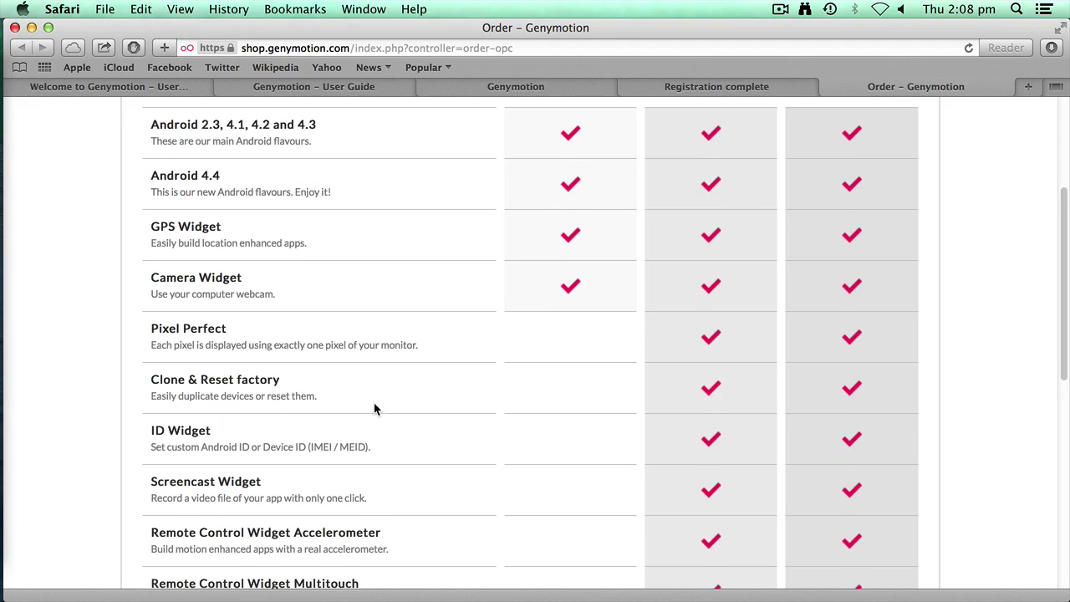
scroll(373, 412, down, 1)
scroll(459, 464, down, 5)
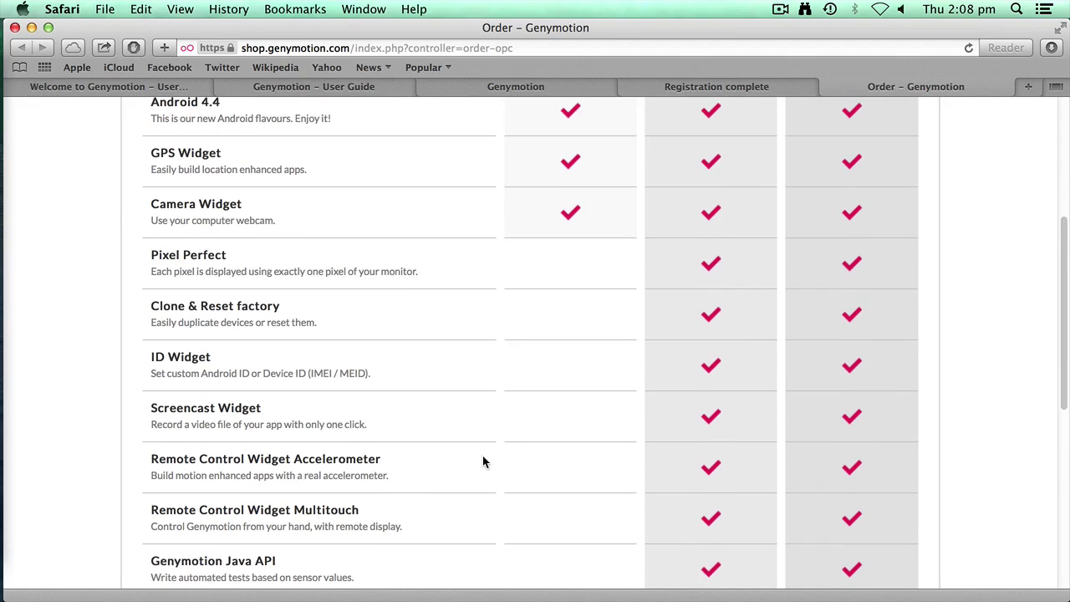
scroll(710, 411, down, 10)
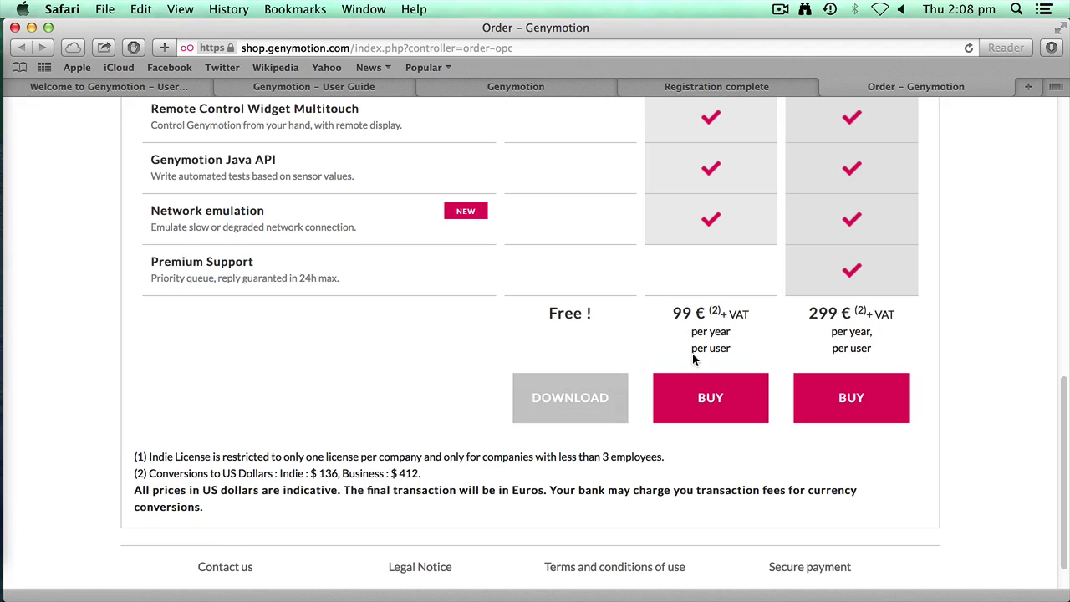
scroll(705, 336, up, 1)
scroll(704, 336, up, 10)
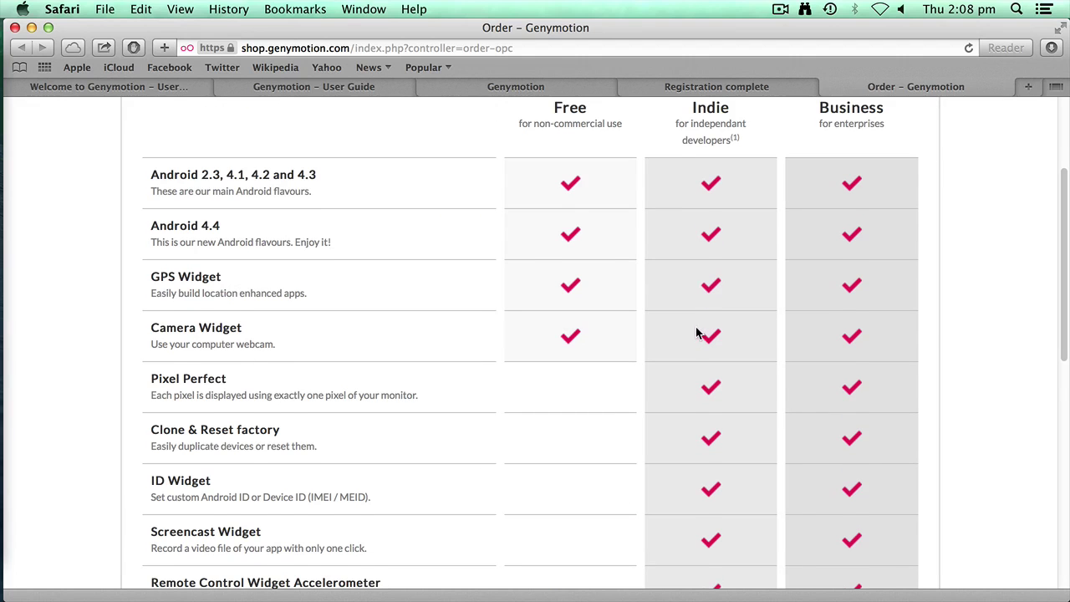
scroll(698, 334, down, 1)
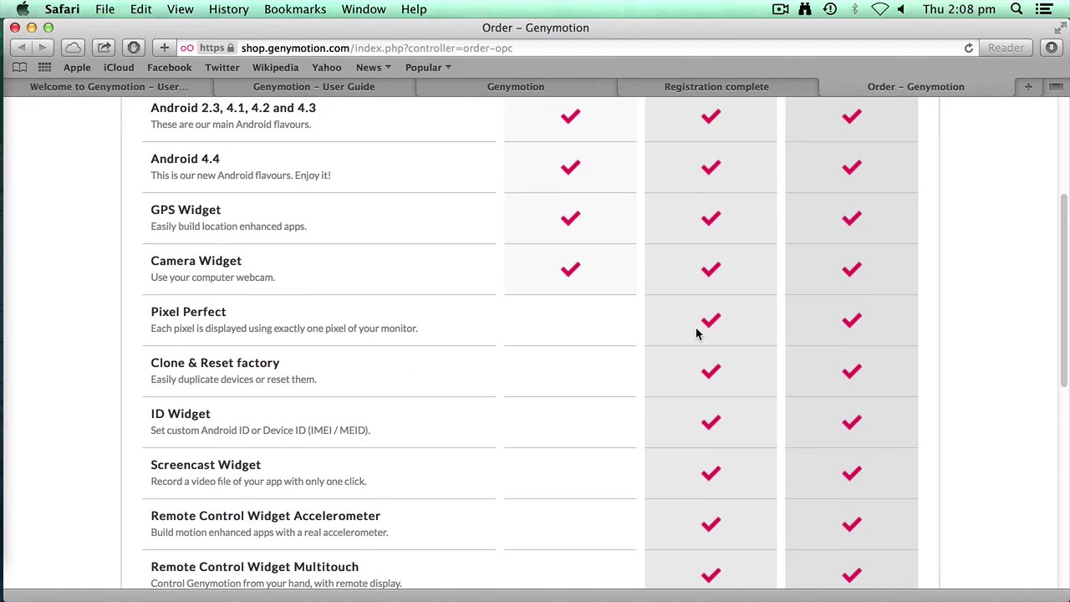
scroll(697, 333, up, 5)
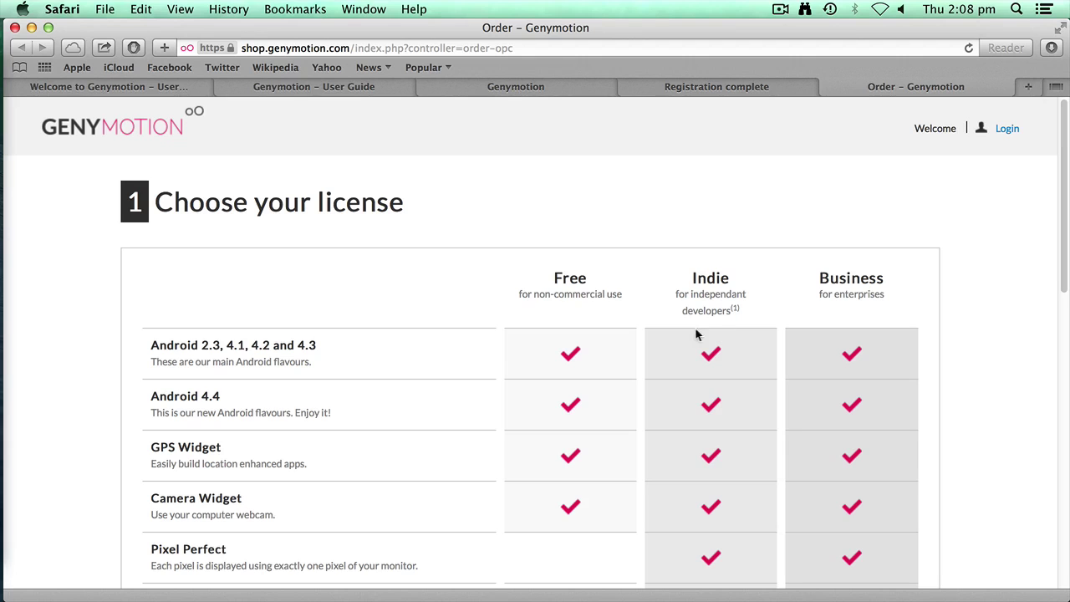
scroll(588, 335, down, 3)
scroll(587, 335, down, 1)
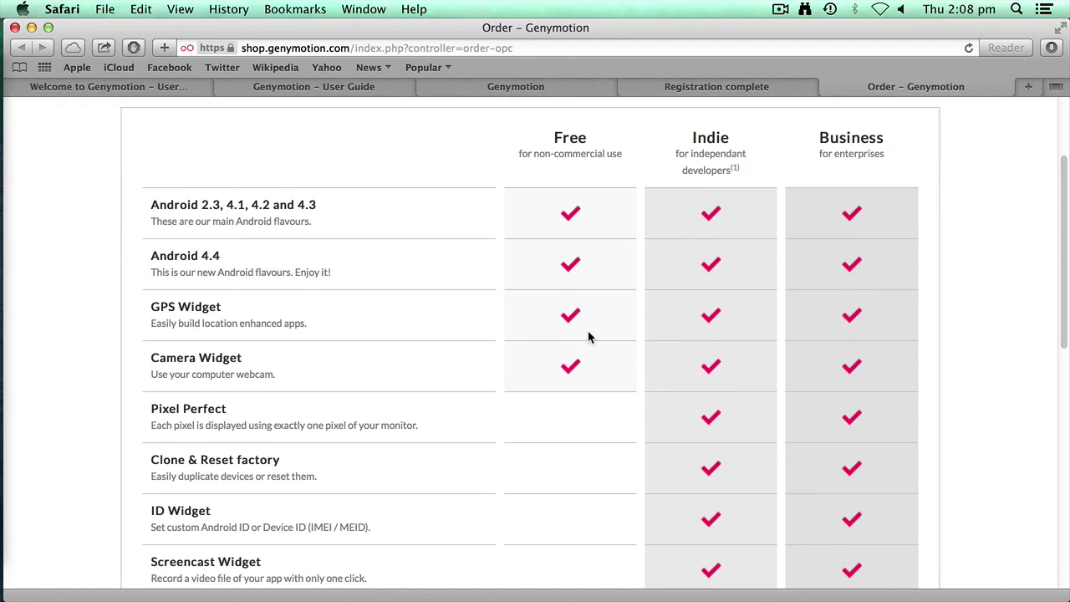